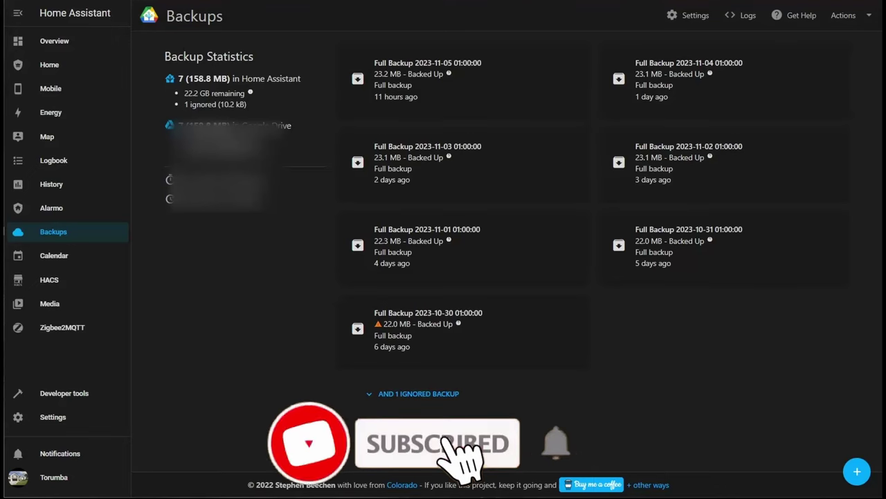
# Step: Open the Full Backup 2023-11-05 card, look through its details, and close the dialog
pyautogui.click(451, 92)
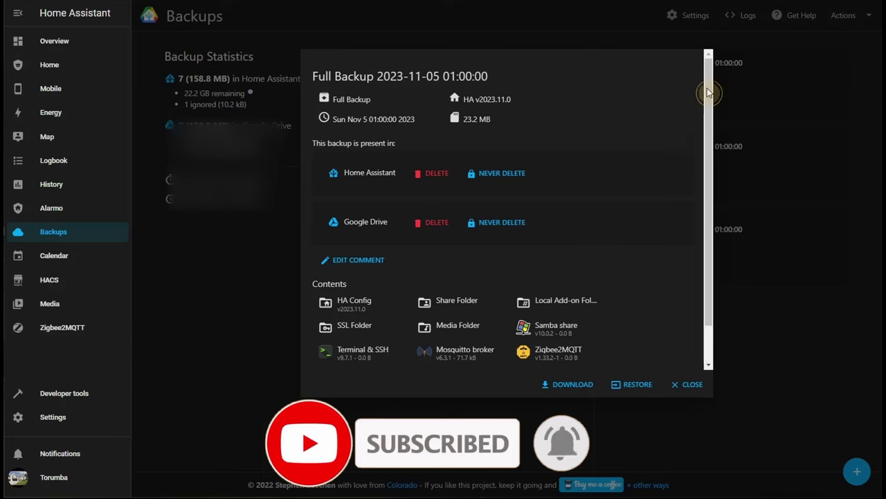
pyautogui.moveTo(706, 90); pyautogui.dragTo(706, 128)
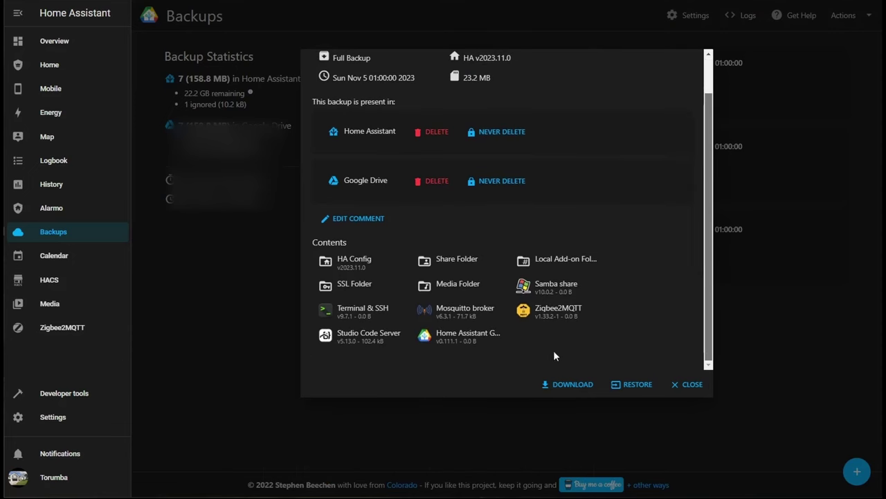
pyautogui.click(552, 392)
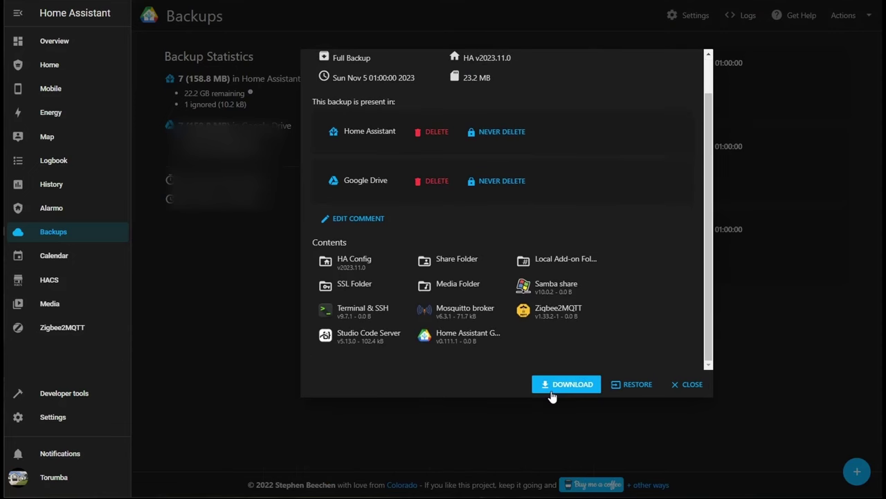
pyautogui.click(682, 385)
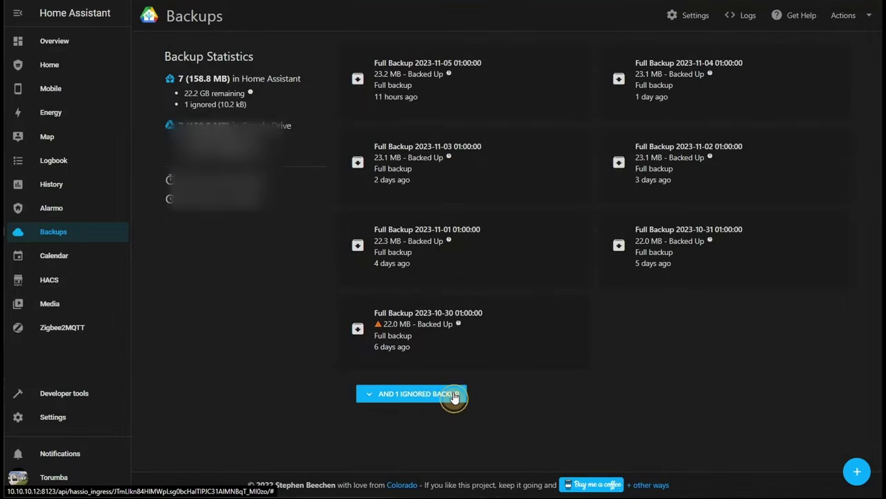
# Step: Show the 1 ignored backup and view the zigbee2mqtt partial backup's details, then close them
pyautogui.click(455, 395)
pyautogui.scroll(-1, 602, 364)
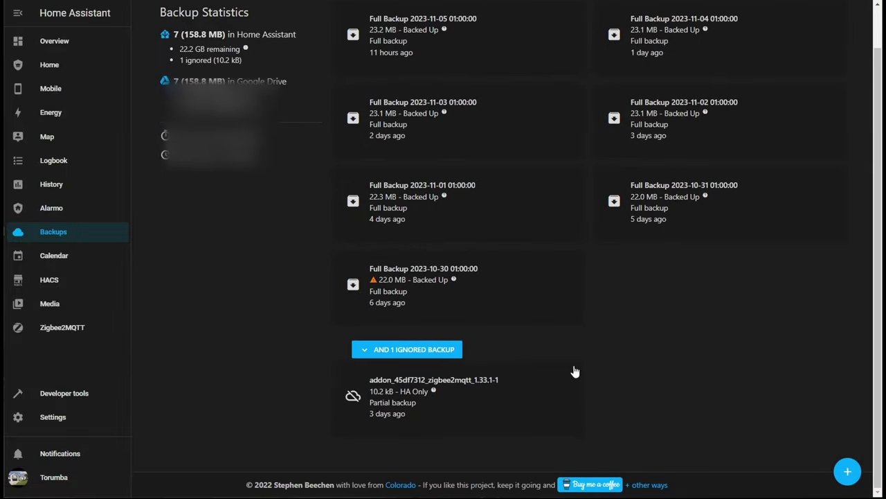
pyautogui.click(531, 392)
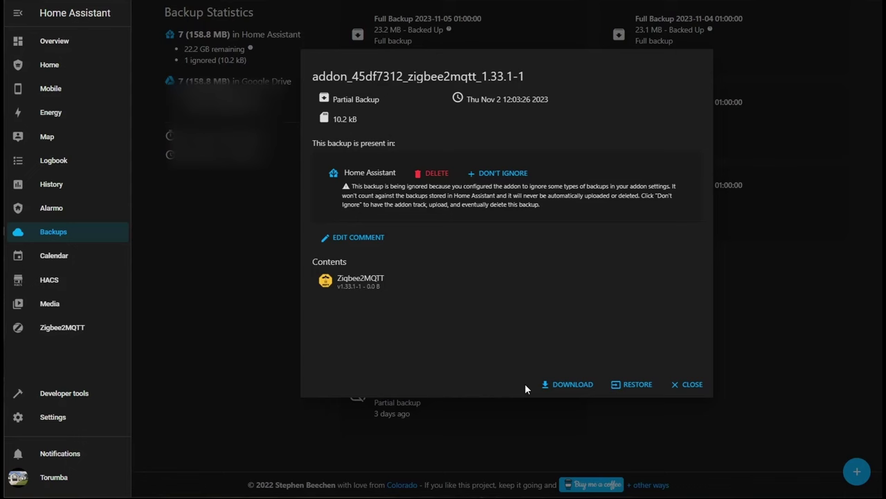
pyautogui.click(689, 386)
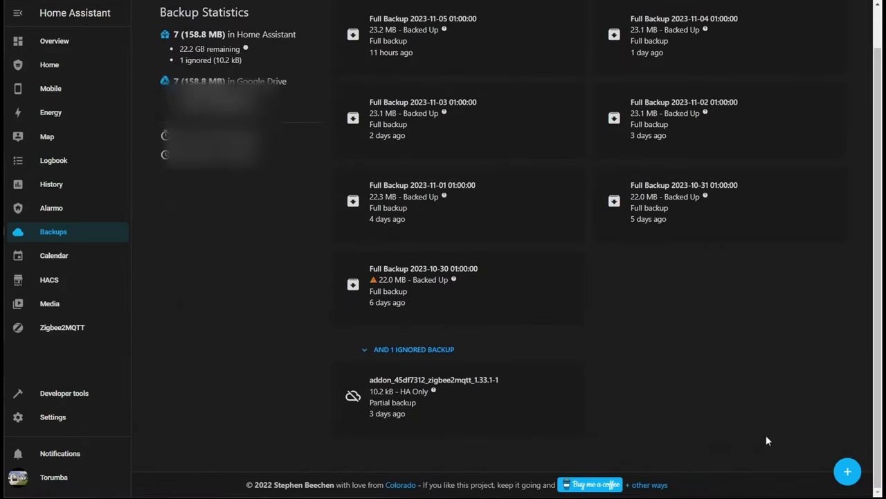
pyautogui.click(847, 472)
pyautogui.click(437, 134)
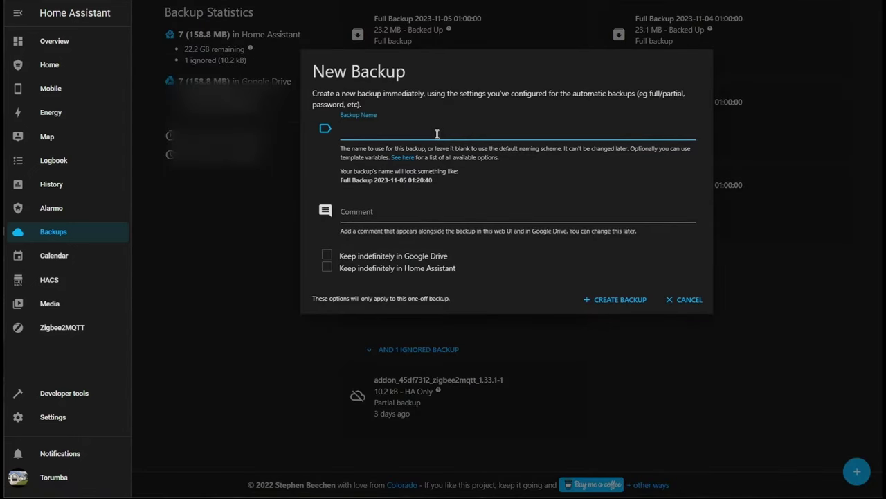
pyautogui.write('full backup')
pyautogui.press('Tab')
pyautogui.press('Tab')
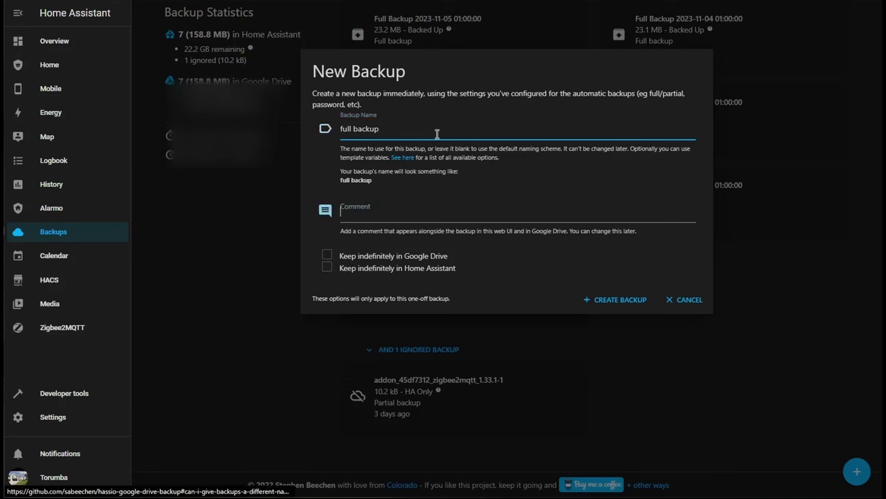
pyautogui.write('installed HACS')
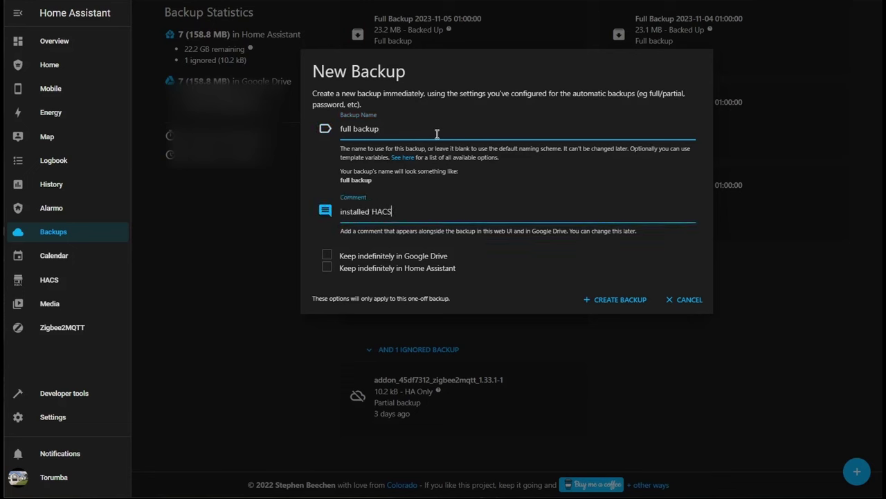
pyautogui.click(329, 270)
pyautogui.click(328, 256)
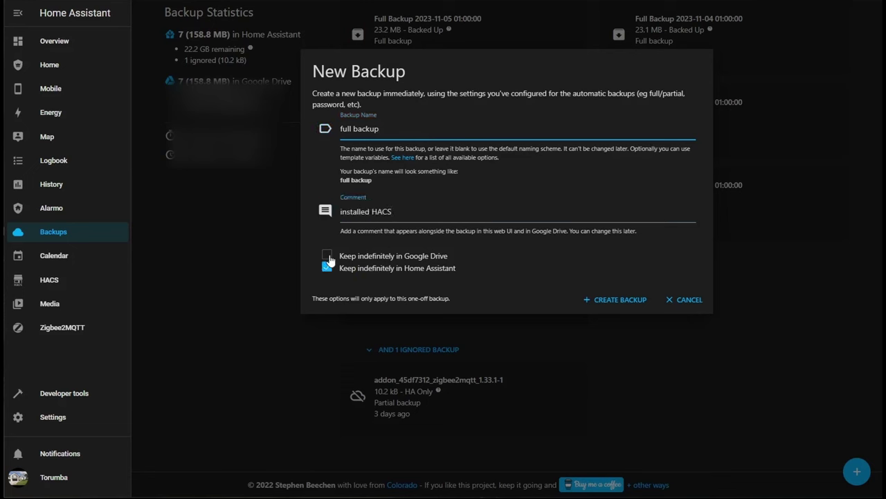
pyautogui.click(673, 302)
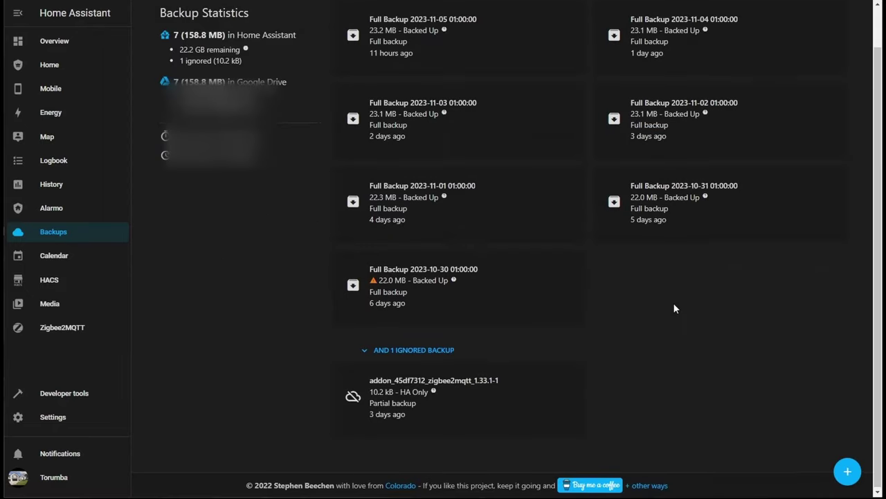
pyautogui.scroll(2, 673, 306)
pyautogui.click(686, 17)
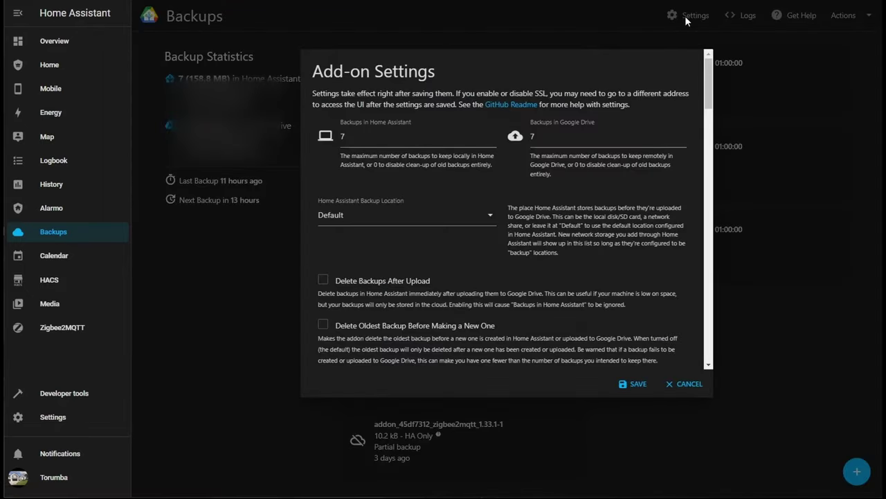
pyautogui.moveTo(706, 75); pyautogui.dragTo(704, 192)
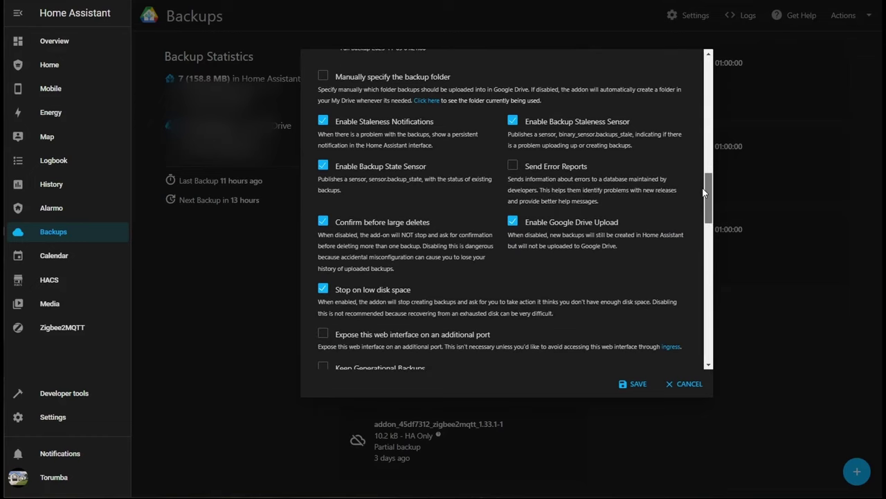
pyautogui.click(696, 388)
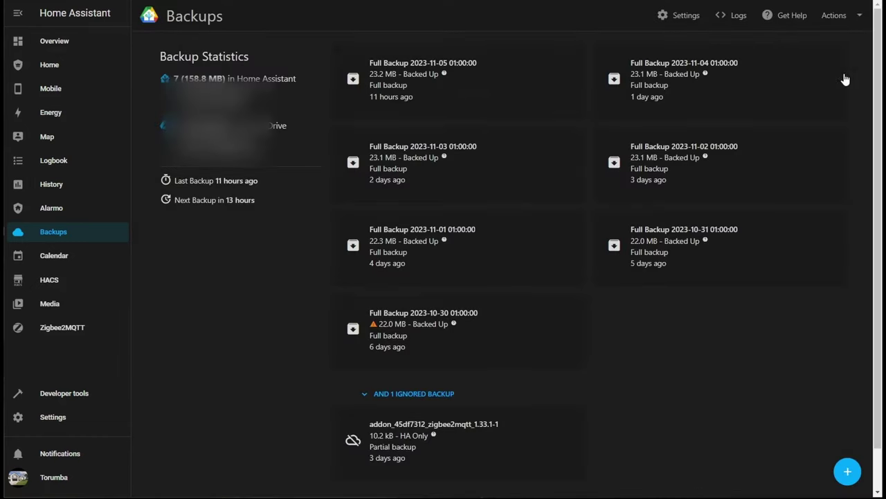
pyautogui.click(863, 25)
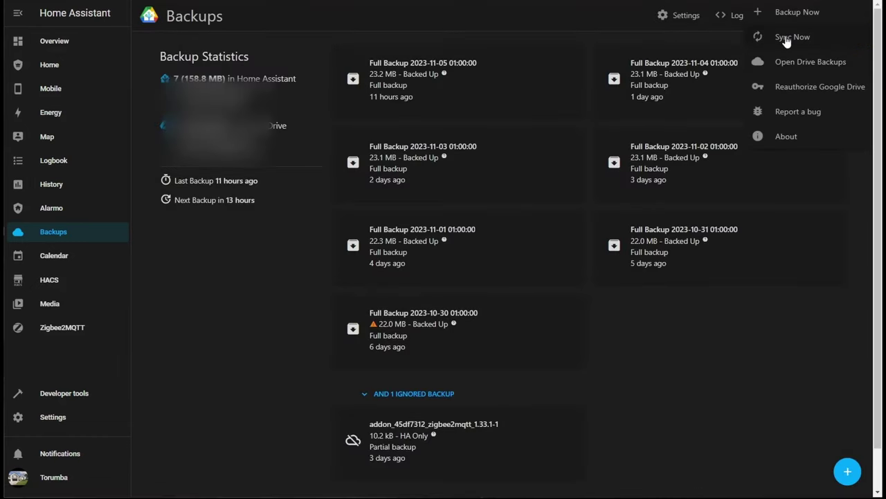
pyautogui.click(775, 135)
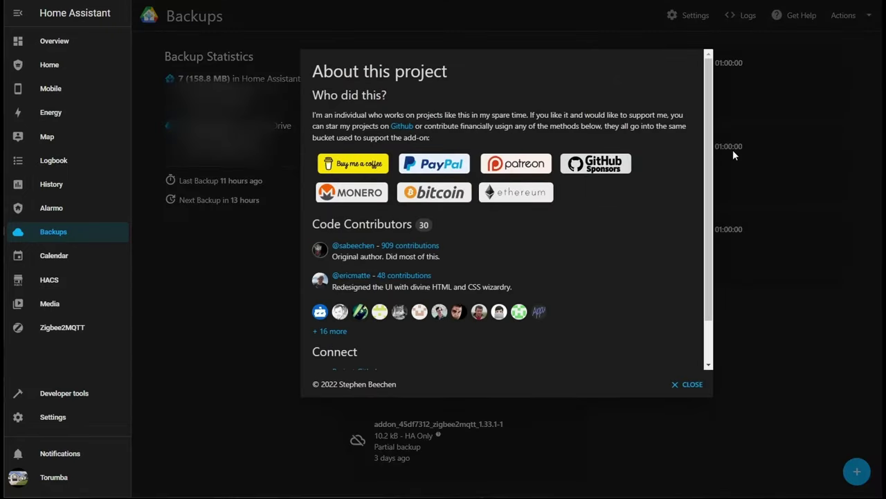
pyautogui.scroll(-2, 714, 120)
pyautogui.scroll(2, 714, 120)
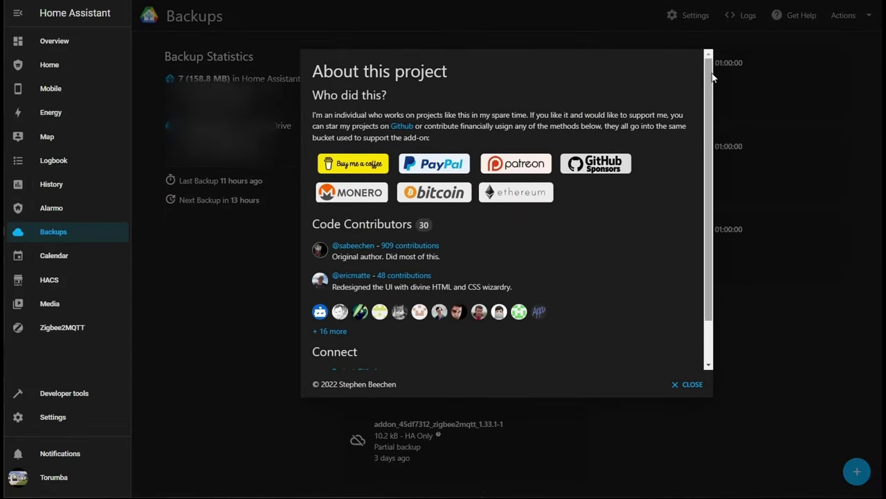
pyautogui.click(692, 384)
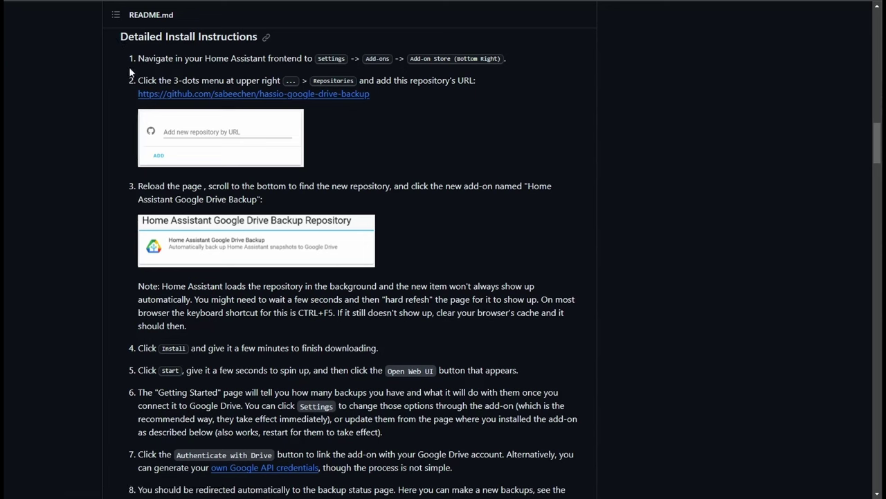
# Step: Select the repository URL in step 2 of the README's install instructions, then deselect it
pyautogui.moveTo(381, 98); pyautogui.dragTo(135, 94)
pyautogui.hotkey('ctrl', 'c')
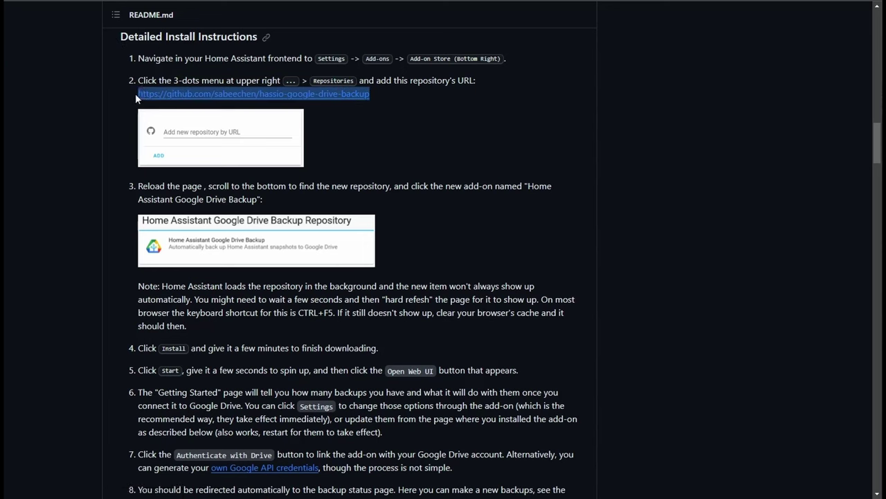
pyautogui.click(452, 120)
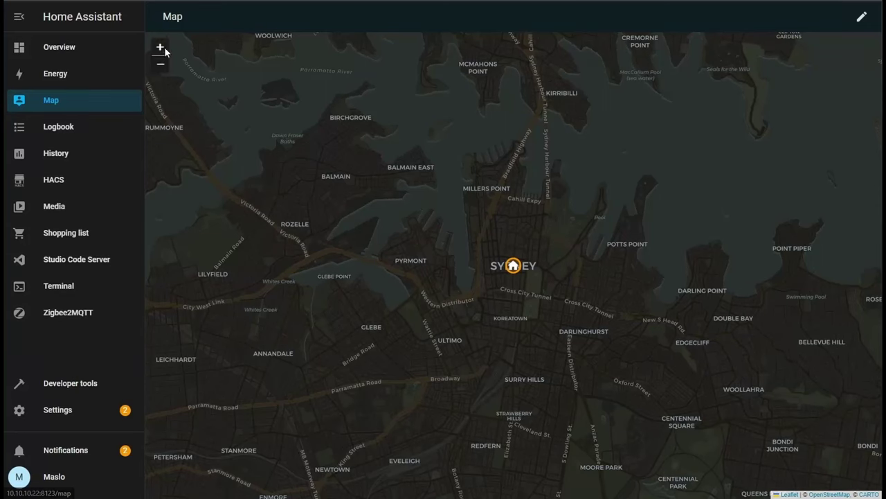
# Step: Go from Settings to the Add-on Store and bring up its Repositories list
pyautogui.click(62, 413)
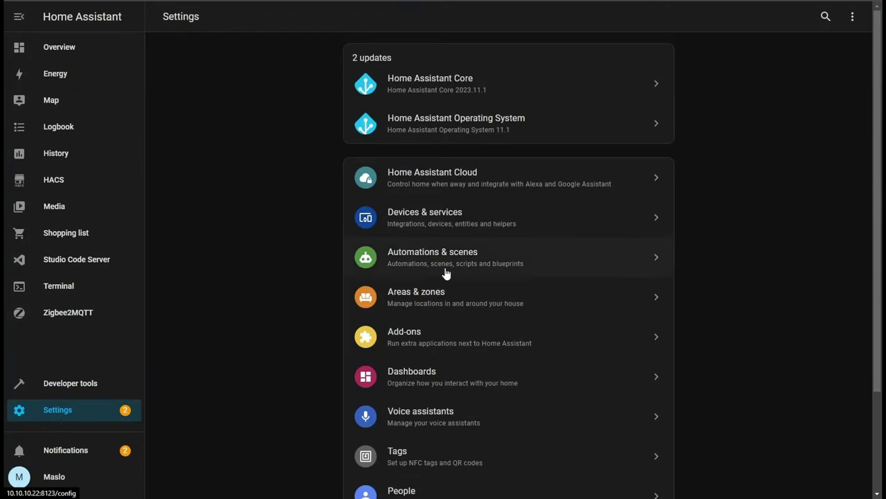
pyautogui.click(446, 333)
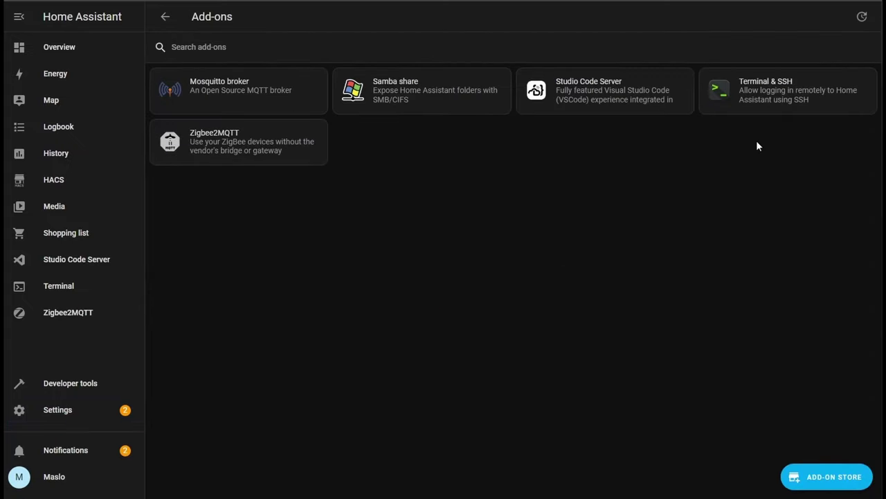
pyautogui.click(833, 478)
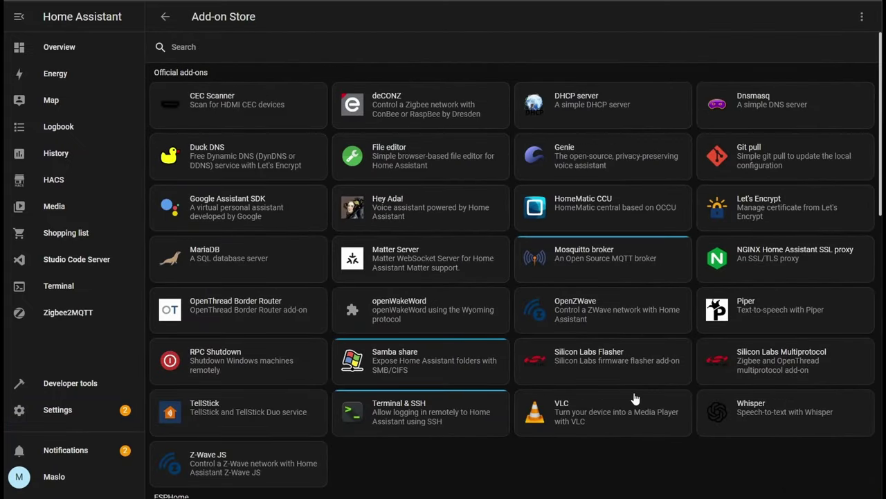
pyautogui.click(862, 20)
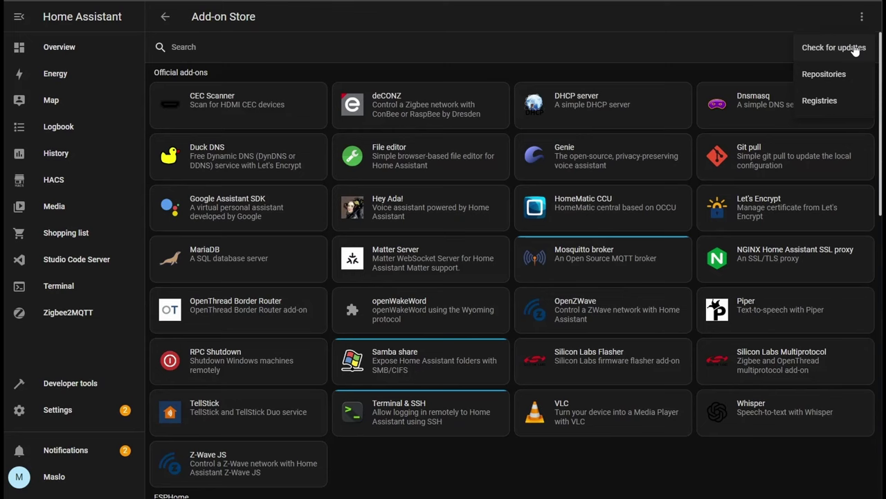
pyautogui.click(838, 106)
pyautogui.click(602, 215)
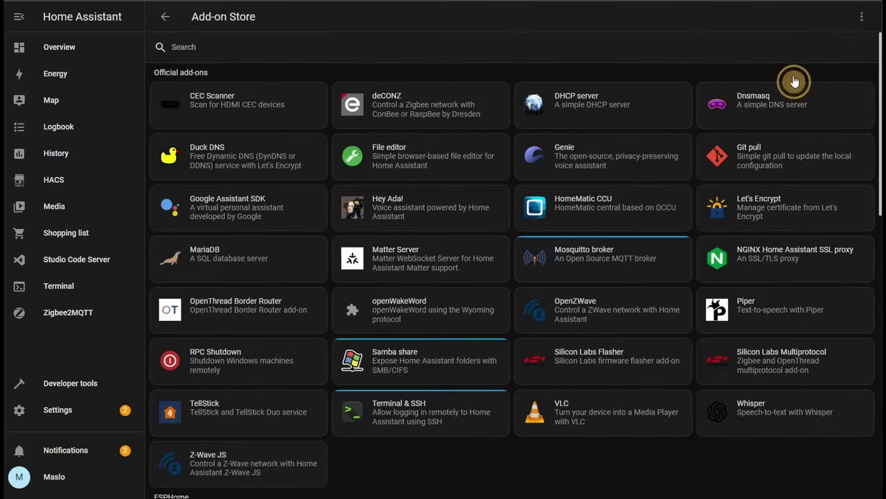
pyautogui.click(862, 17)
pyautogui.click(843, 69)
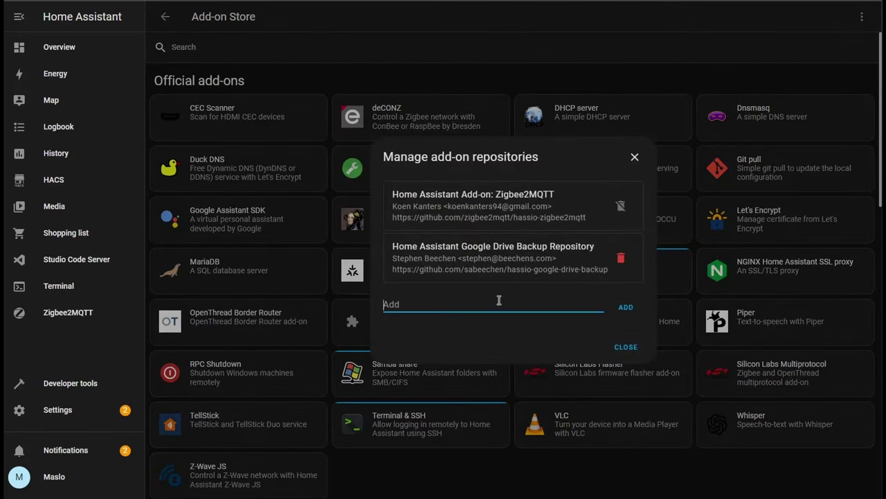
# Step: Remove the Google Drive Backup repository, add its GitHub URL back, and close the list
pyautogui.click(621, 259)
pyautogui.click(554, 277)
pyautogui.hotkey('ctrl', 'v')
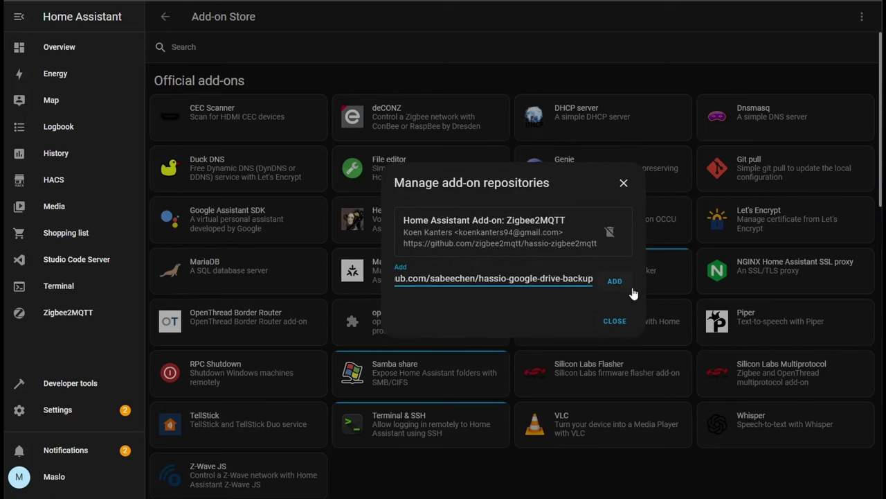
pyautogui.click(615, 283)
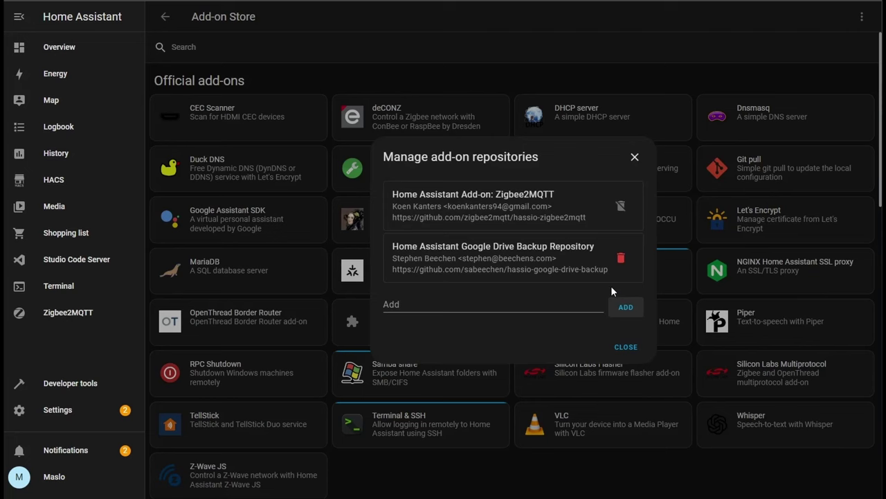
pyautogui.click(626, 348)
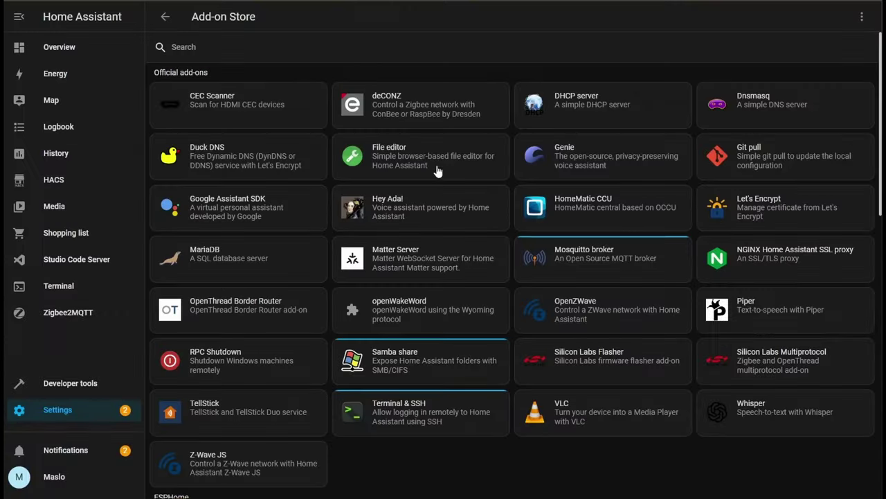
# Step: Find the Home Assistant Google Drive Backup add-on in the store and install version 0.111.1
pyautogui.scroll(-7, 443, 169)
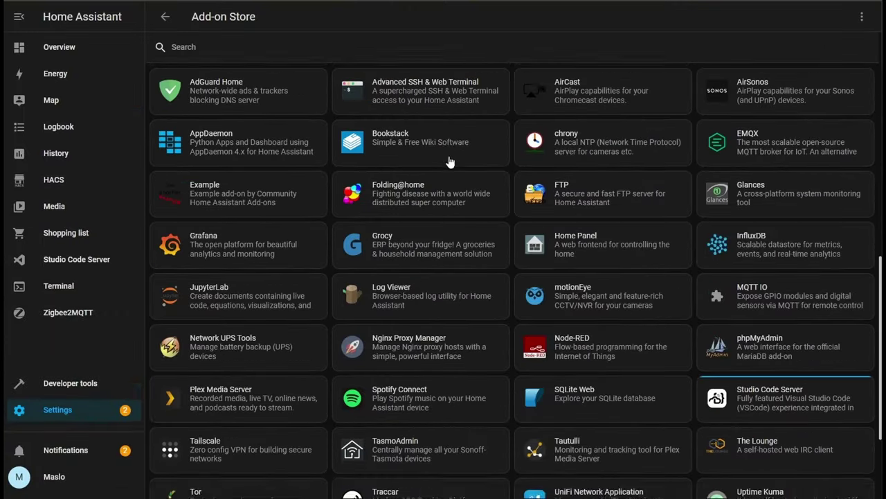
pyautogui.scroll(-3, 449, 161)
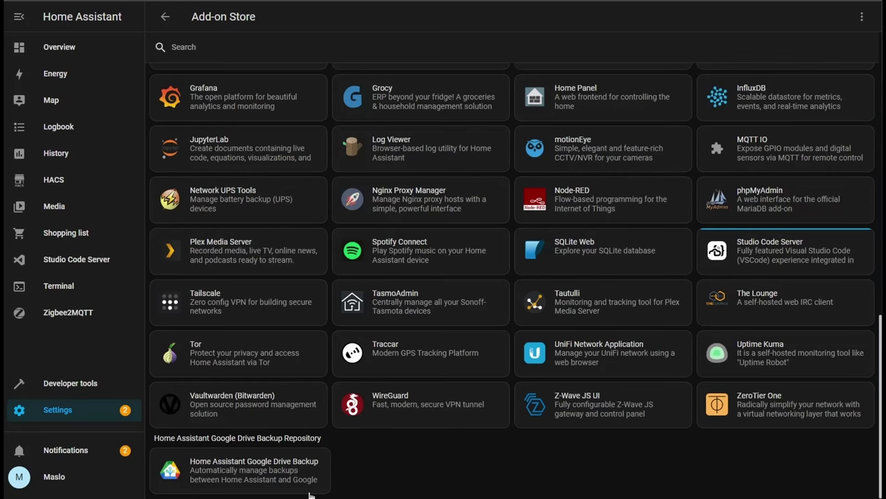
pyautogui.click(251, 476)
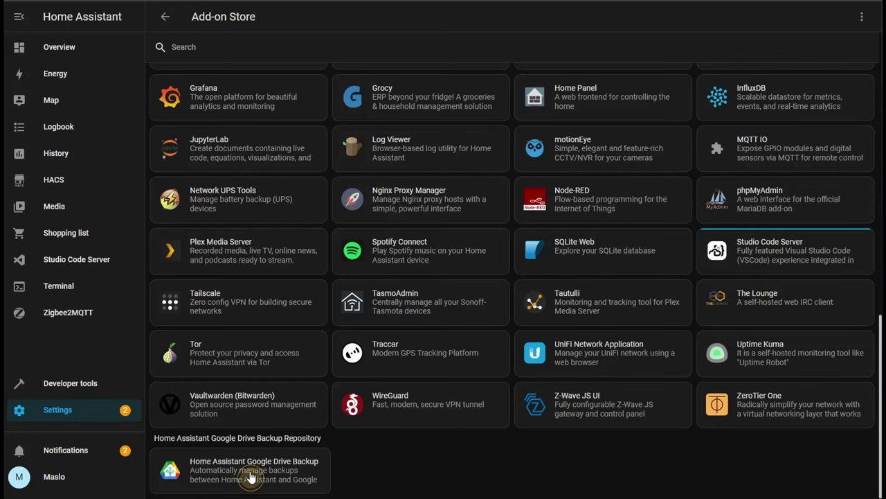
pyautogui.click(268, 216)
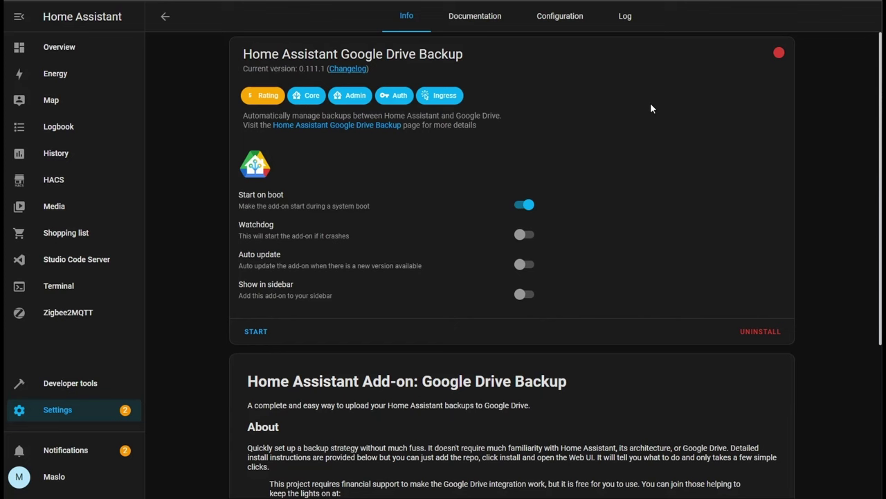
# Step: Enable Watchdog, Auto update and Show in sidebar, start the add-on, and open its Web UI
pyautogui.click(526, 235)
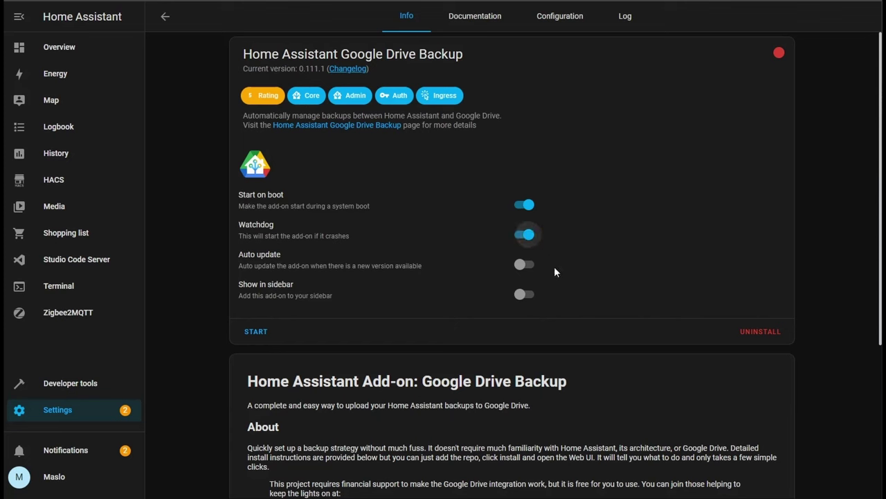
pyautogui.click(524, 267)
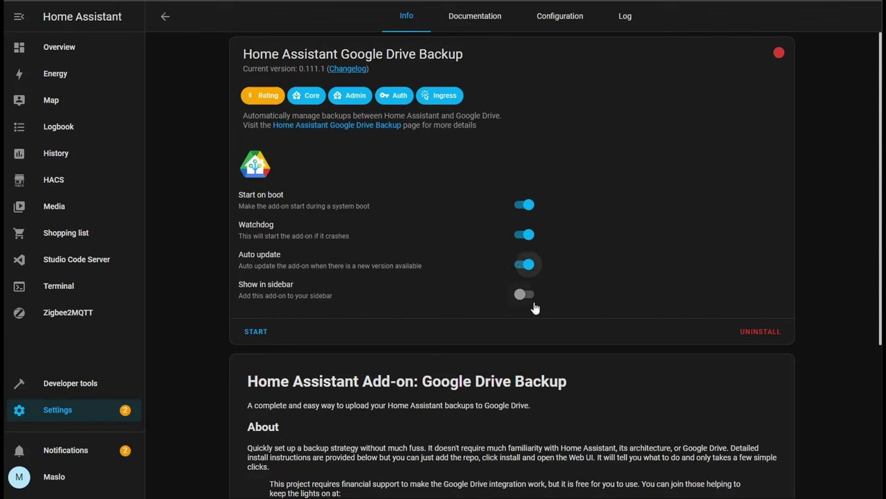
pyautogui.click(522, 298)
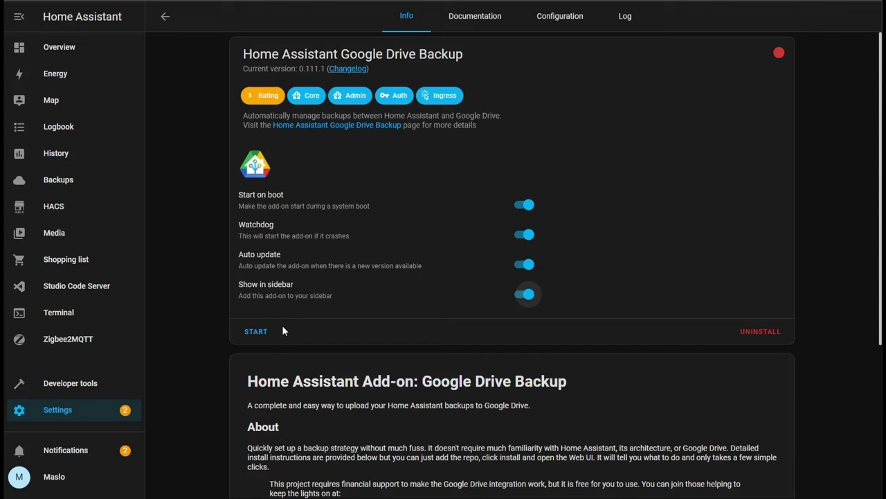
pyautogui.click(263, 333)
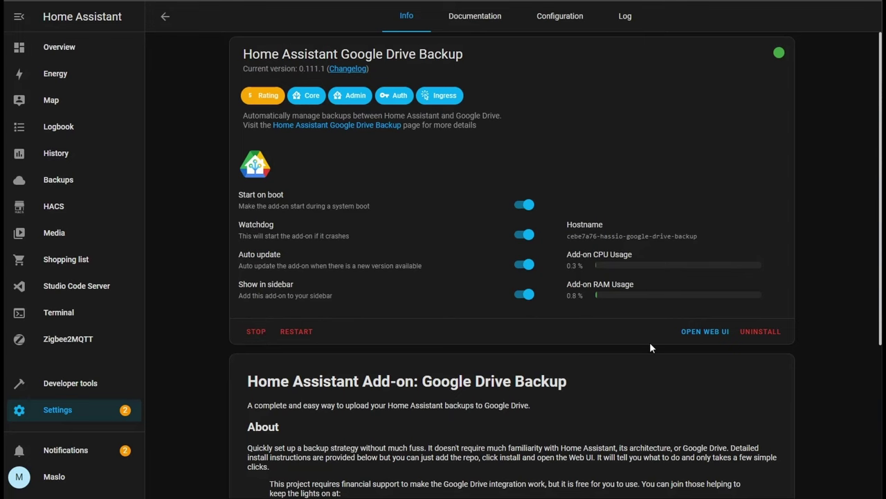
pyautogui.click(701, 333)
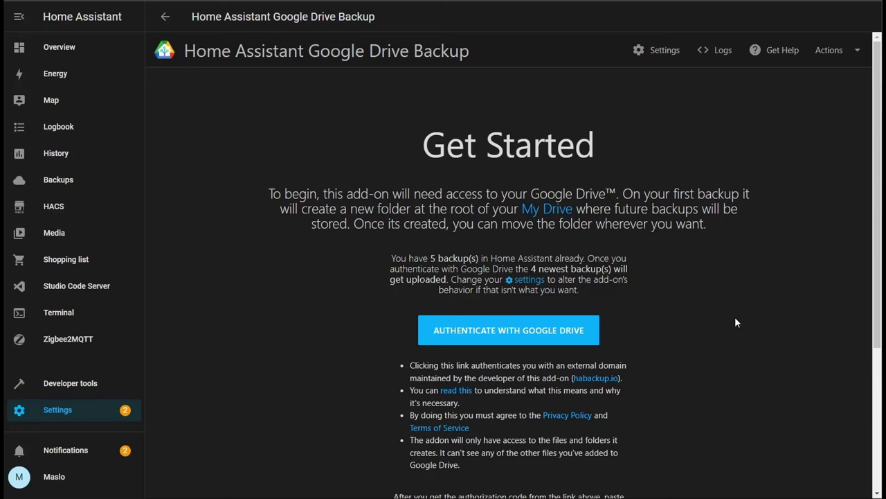
# Step: Scroll the Get Started page down to the authorization code box and back up
pyautogui.scroll(-3, 736, 322)
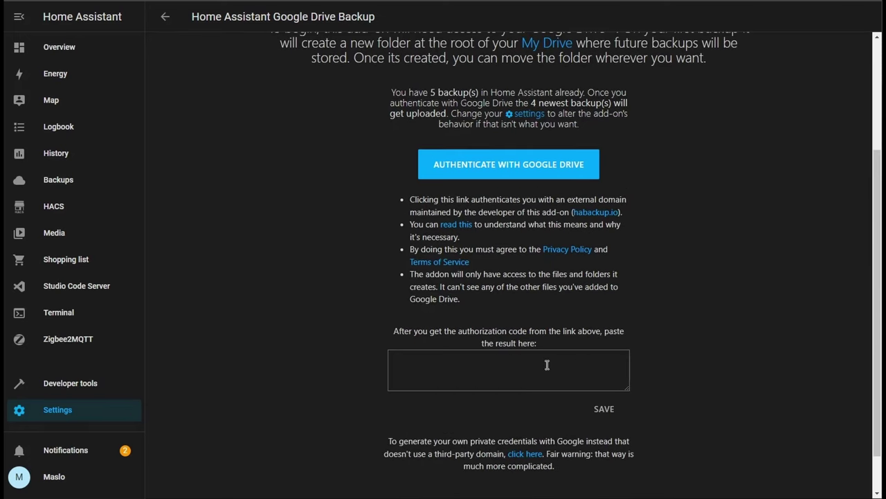
pyautogui.scroll(2, 588, 333)
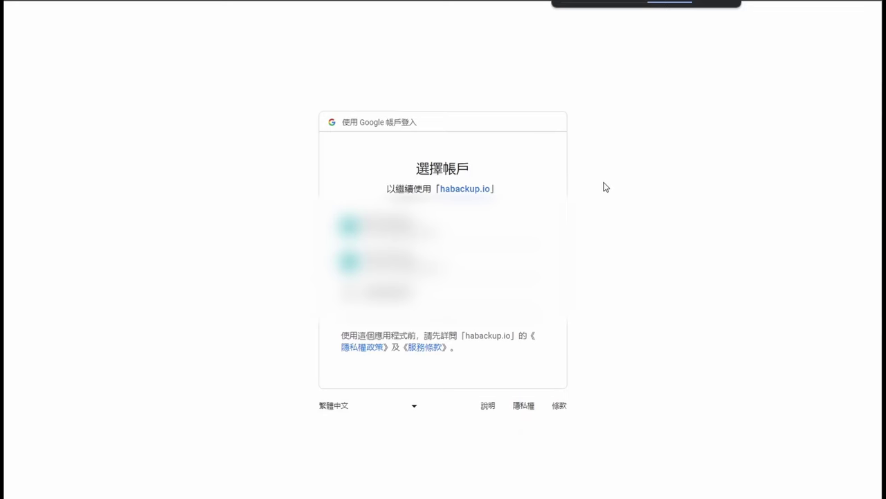
# Step: Choose the Google account, grant habackup.io Drive access, and copy the authorization string
pyautogui.click(459, 227)
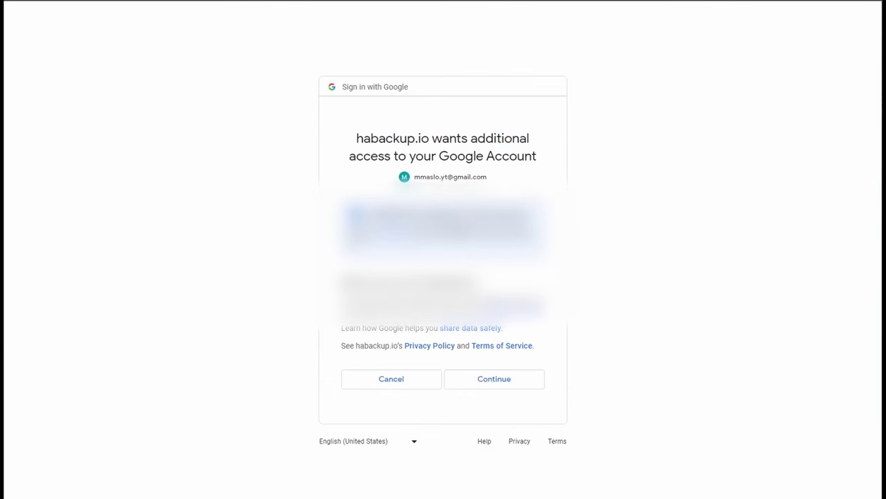
pyautogui.click(515, 382)
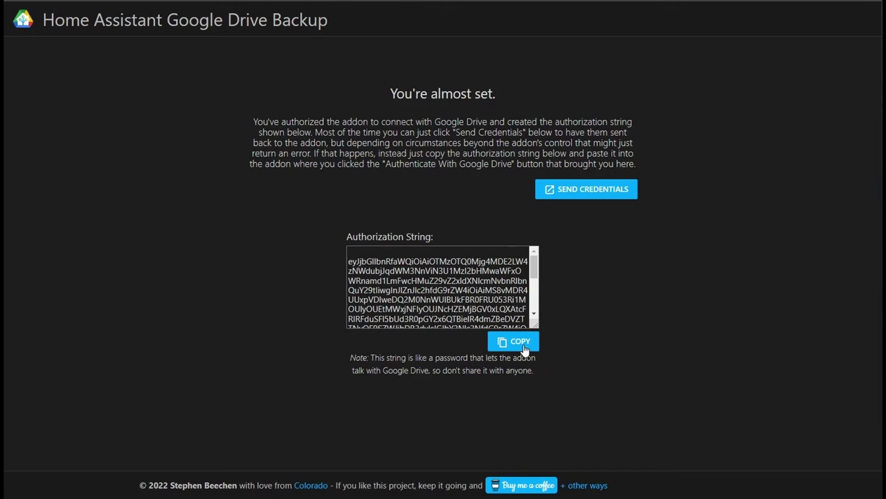
pyautogui.click(525, 349)
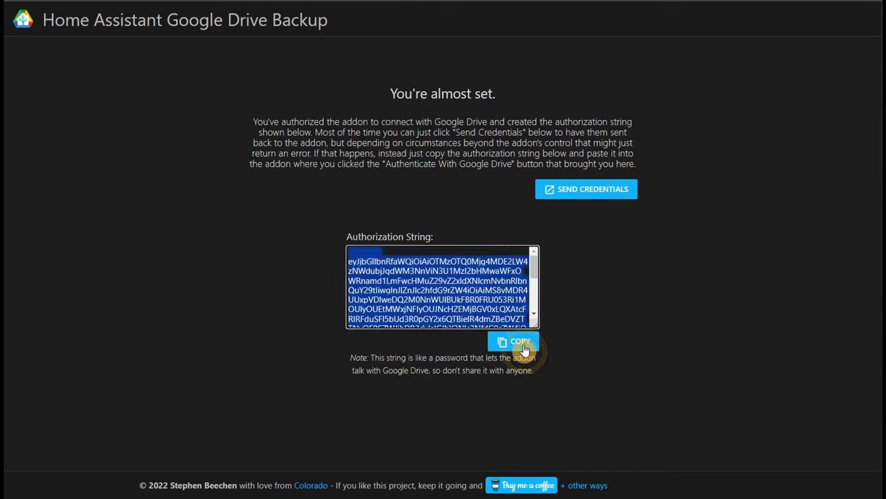
pyautogui.click(524, 351)
# Step: Paste the copied authorization string into the add-on's code box and save it
pyautogui.hotkey('ctrl', 'Tab')
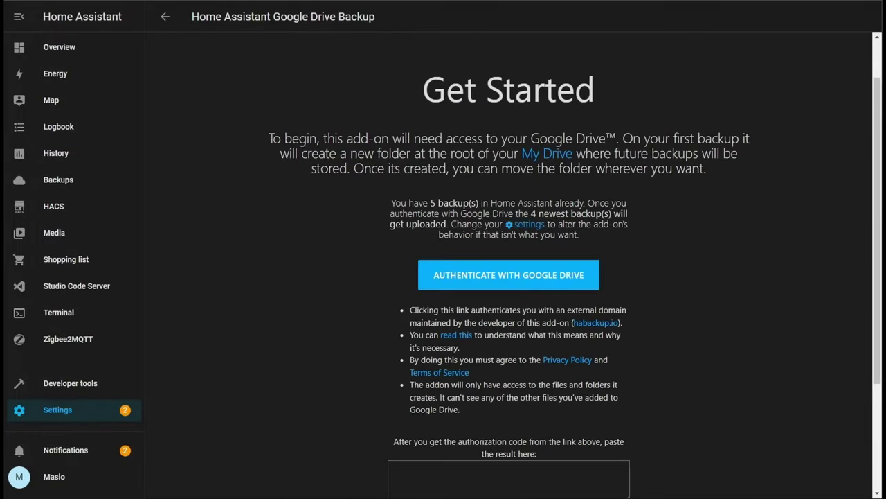
pyautogui.click(340, 227)
pyautogui.scroll(-2, 387, 229)
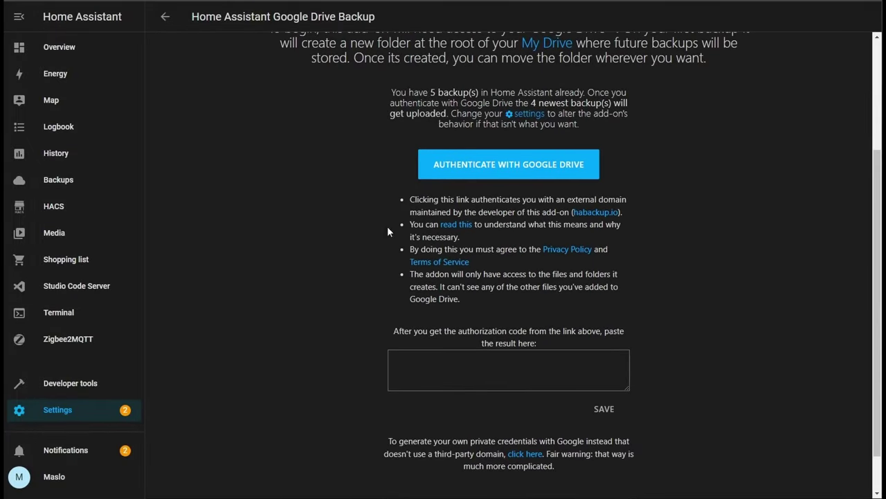
pyautogui.click(464, 361)
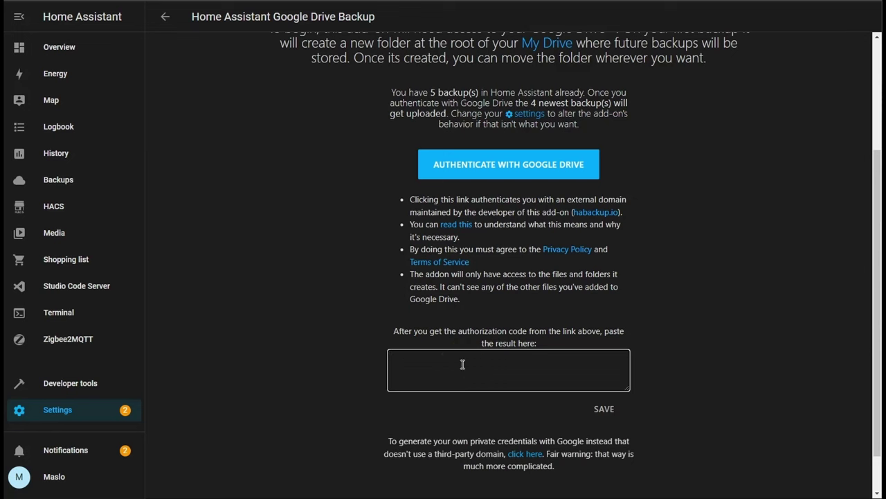
pyautogui.hotkey('ctrl', 'v')
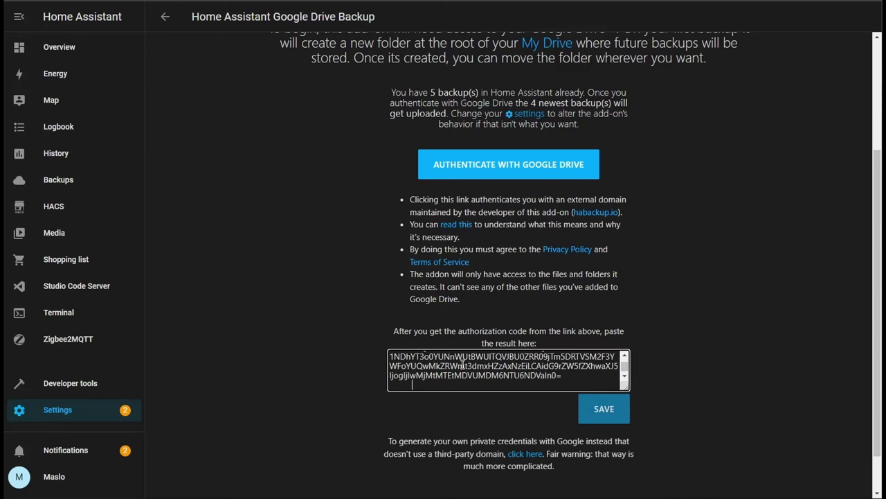
pyautogui.click(614, 416)
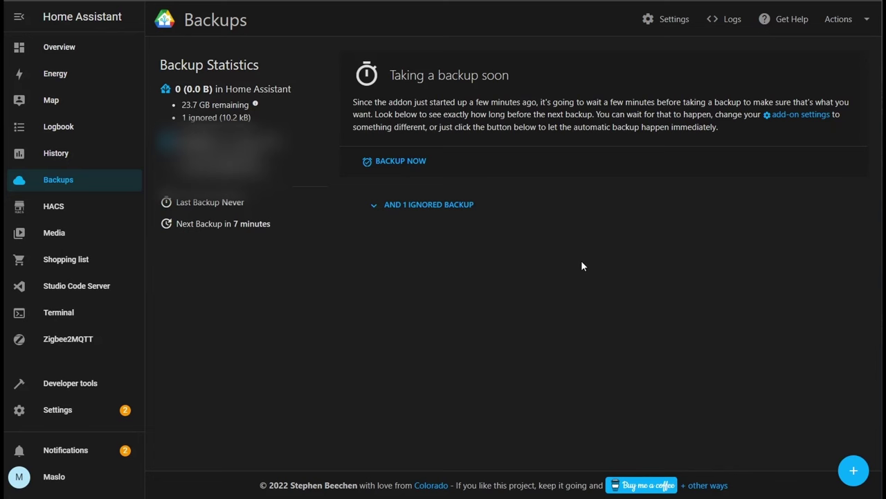
# Step: In the add-on settings, raise Backups in Google Drive from 4 to 7
pyautogui.click(669, 21)
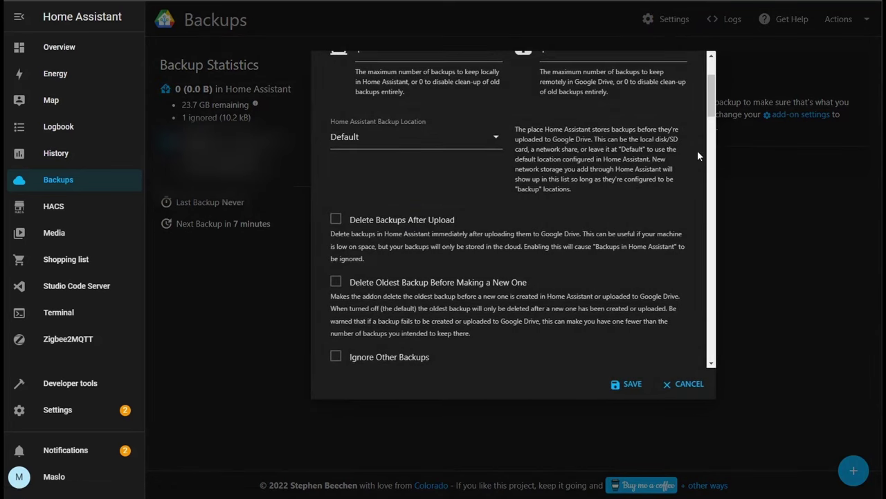
pyautogui.moveTo(712, 121); pyautogui.dragTo(712, 69)
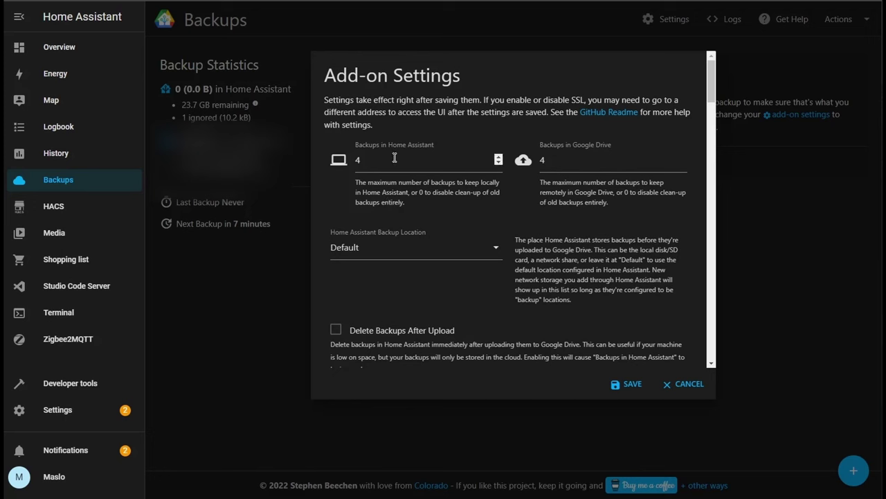
pyautogui.doubleClick(356, 161)
pyautogui.click(540, 162)
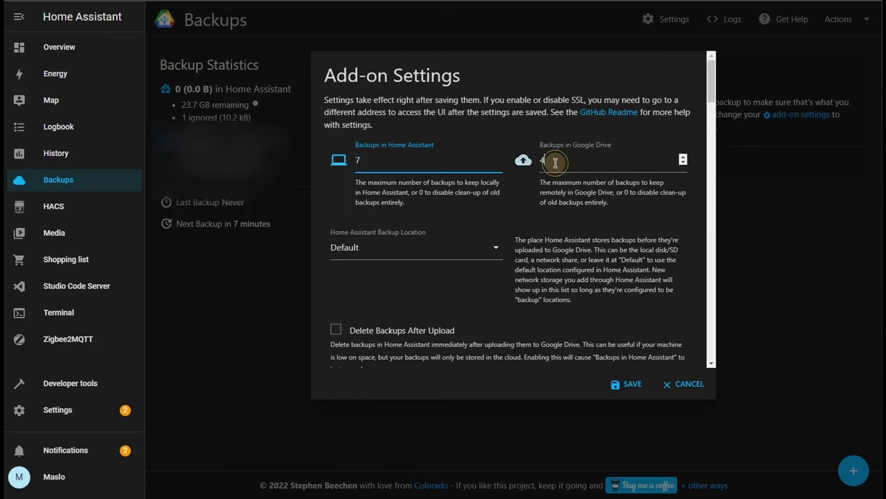
pyautogui.press('BackSpace')
pyautogui.write('7')
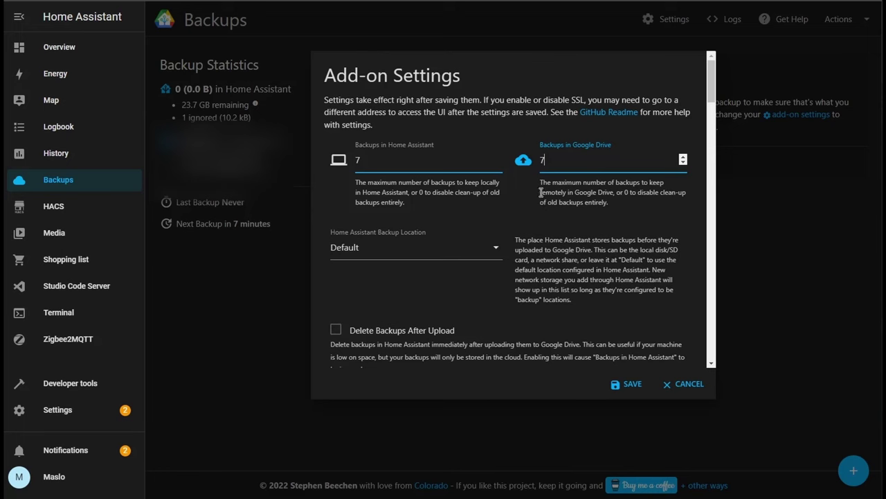
# Step: Set Days between backups to 1 and Backup time of day to 01:00
pyautogui.scroll(-5, 547, 187)
pyautogui.scroll(-3, 558, 185)
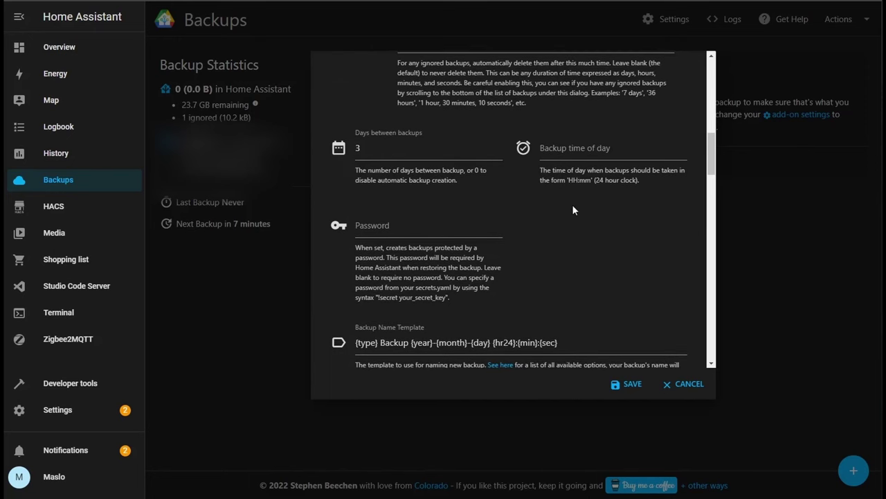
pyautogui.doubleClick(358, 149)
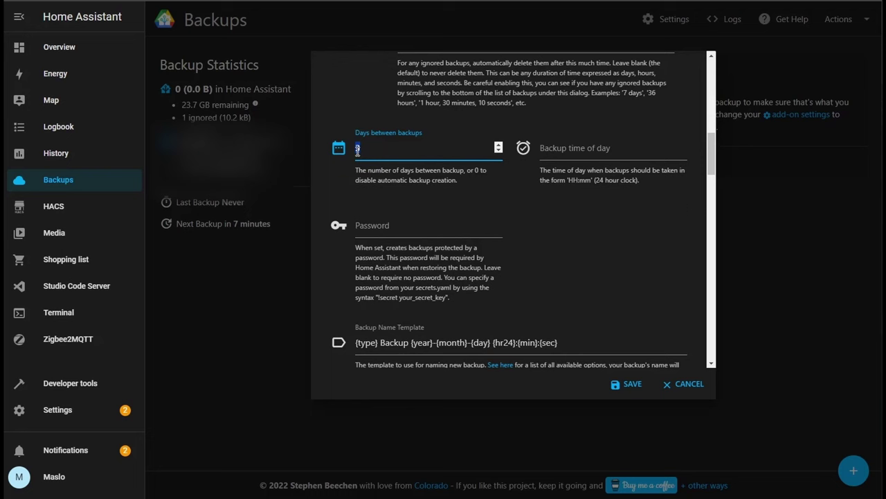
pyautogui.write('1')
pyautogui.click(584, 152)
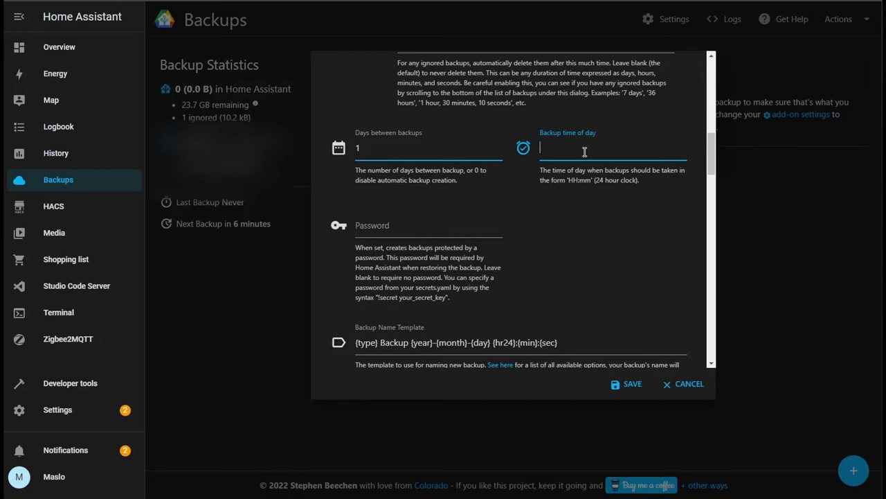
pyautogui.write('01.00')
pyautogui.press('BackSpace')
pyautogui.press('BackSpace')
pyautogui.press('BackSpace')
pyautogui.write(':00')
pyautogui.moveTo(714, 151); pyautogui.dragTo(712, 197)
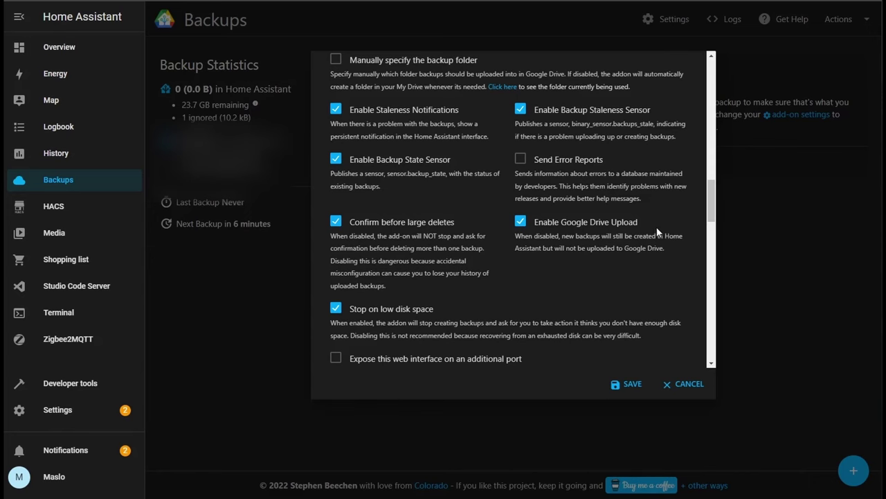
# Step: Save the Google Drive Backup add-on settings from the bottom of the options list
pyautogui.scroll(-5, 662, 223)
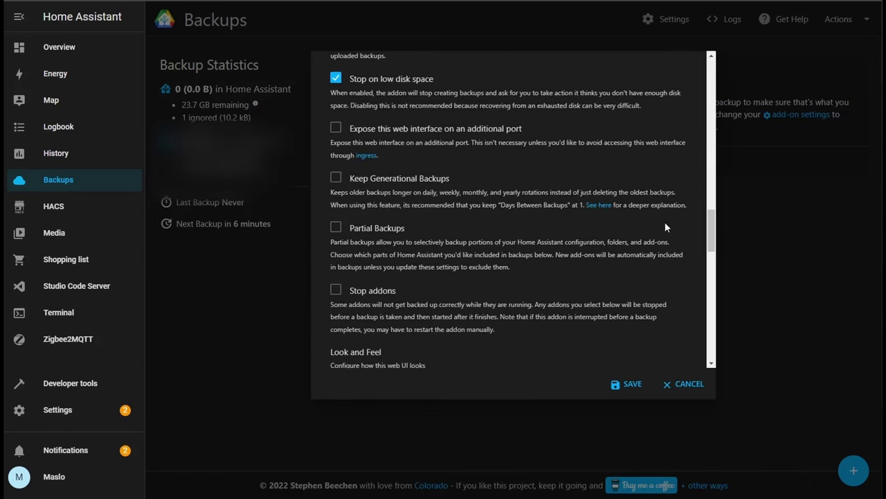
pyautogui.scroll(-5, 666, 226)
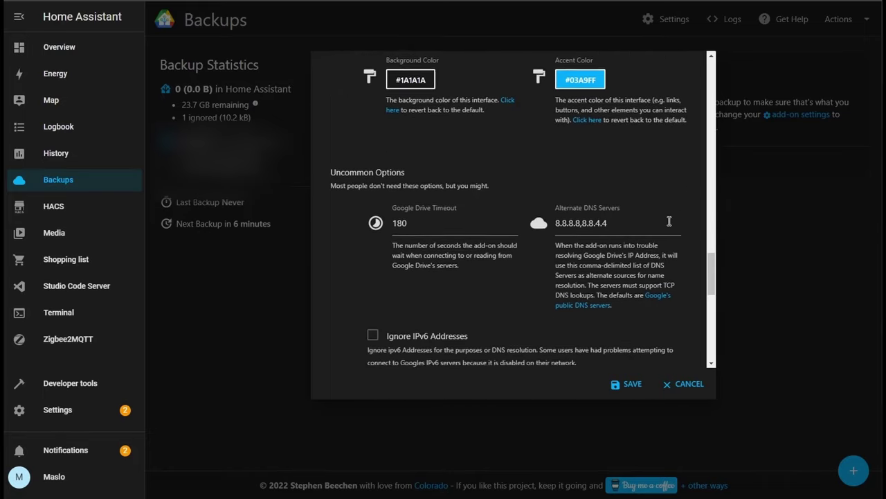
pyautogui.scroll(-5, 669, 219)
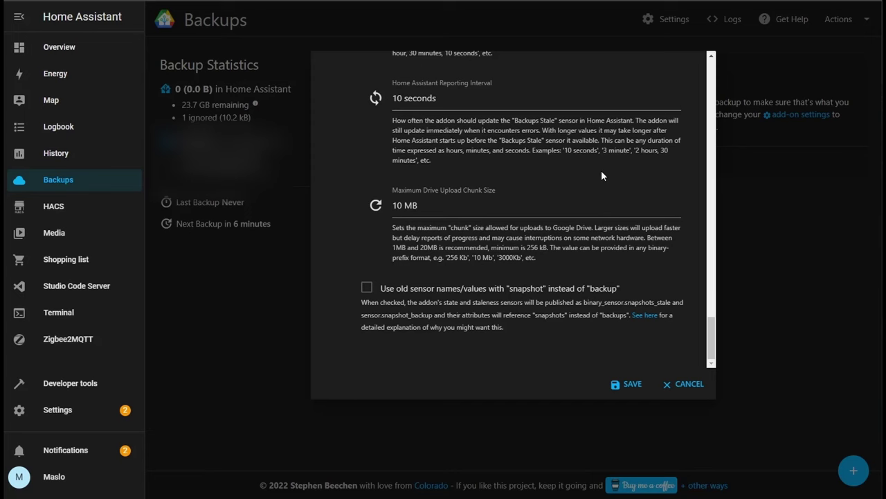
pyautogui.click(623, 385)
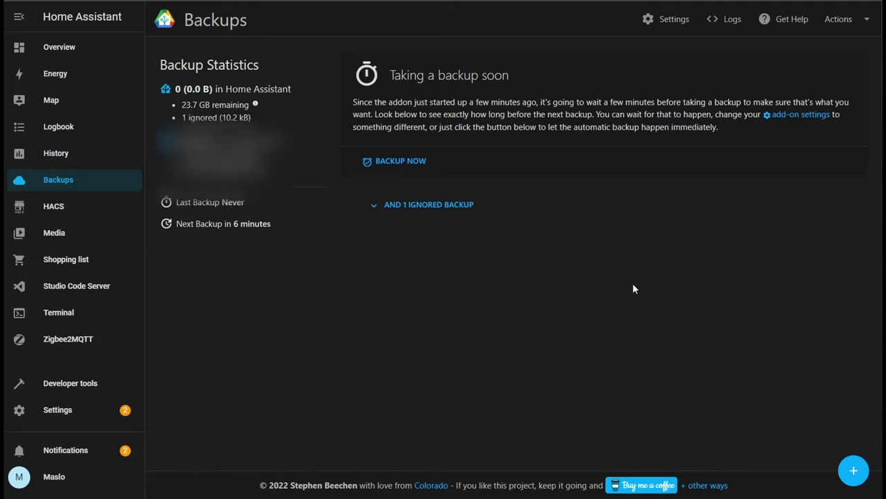
# Step: Start a manual backup named 'Full Backup - November week1' with comment 'post Google Drive'
pyautogui.click(856, 470)
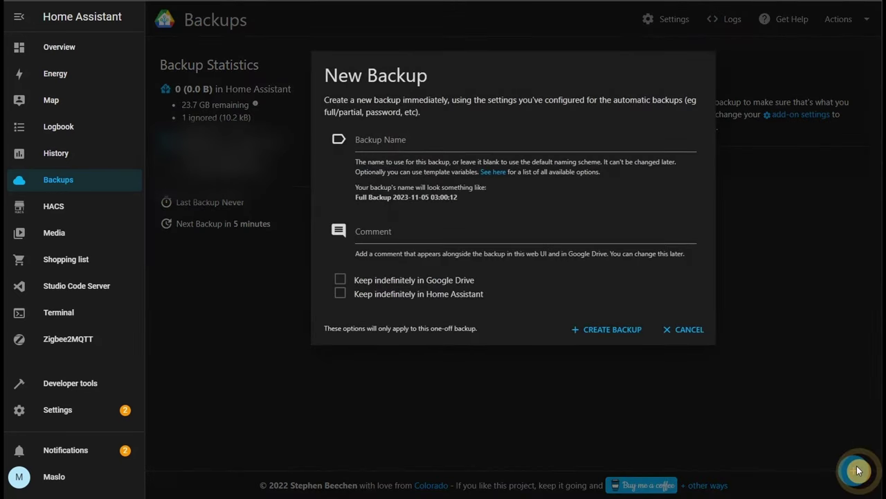
pyautogui.click(588, 141)
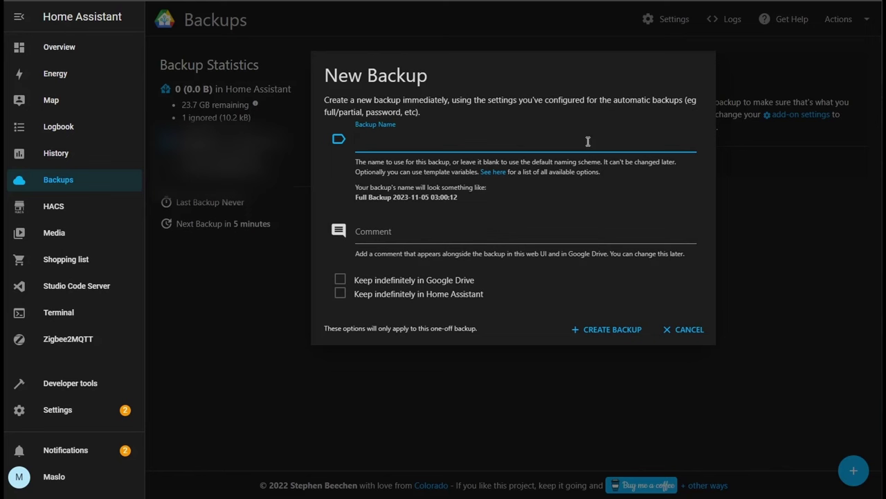
pyautogui.write('Full')
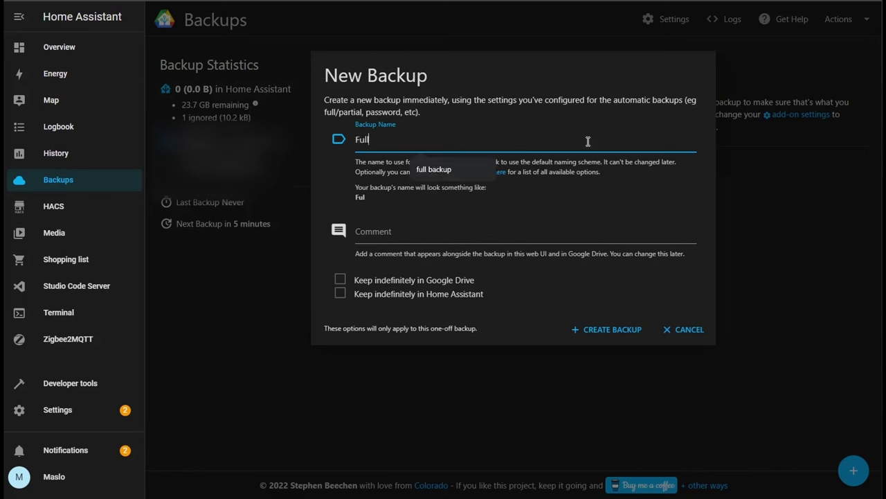
pyautogui.write(' Backup - ')
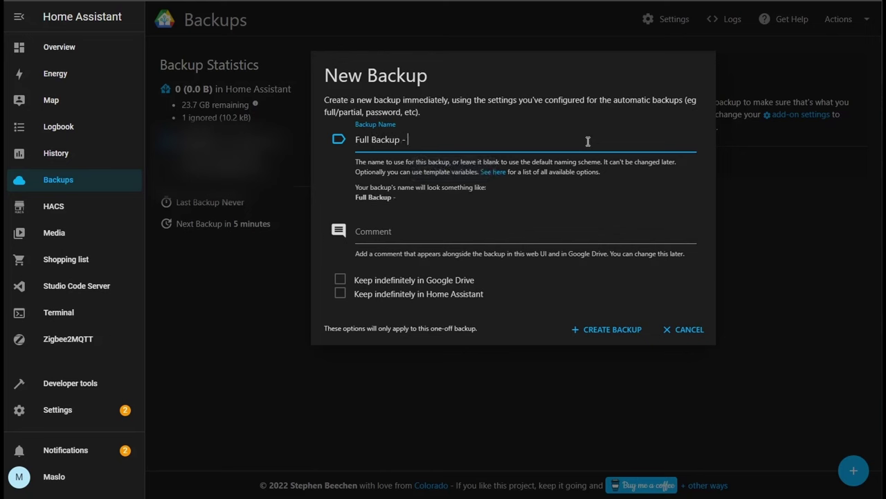
pyautogui.write('November we')
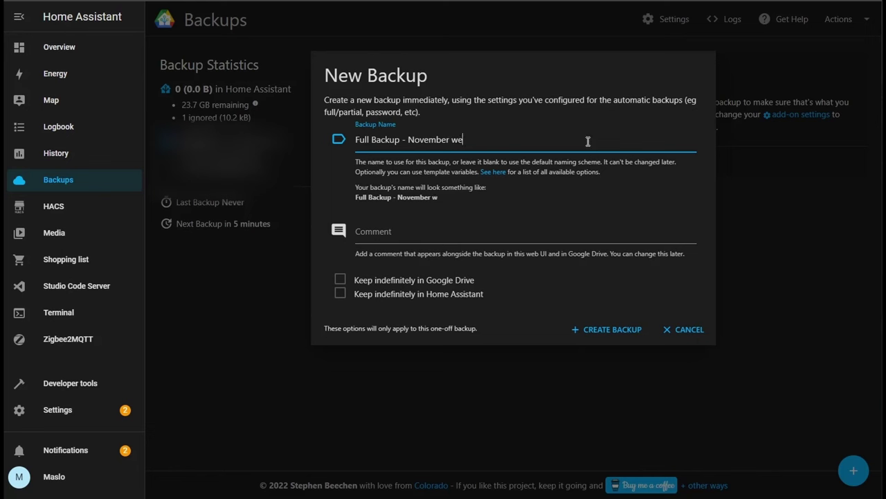
pyautogui.write('ek1')
pyautogui.press('Tab')
pyautogui.press('Tab')
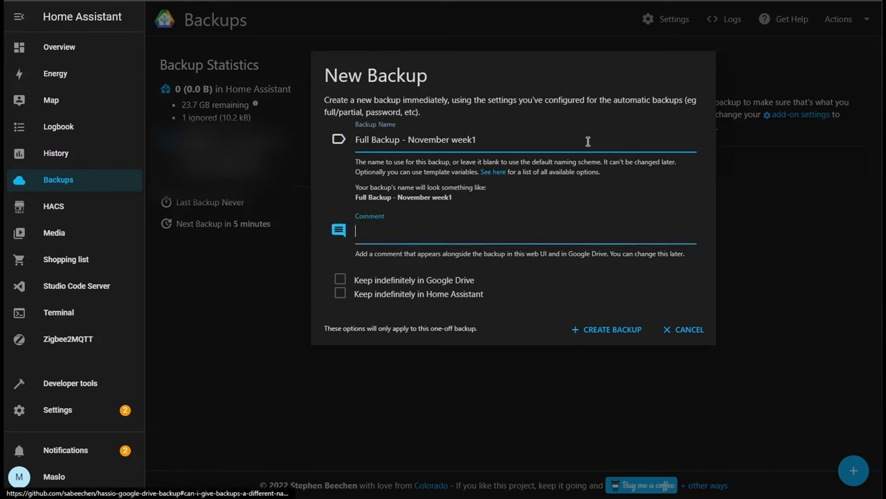
pyautogui.write('post ')
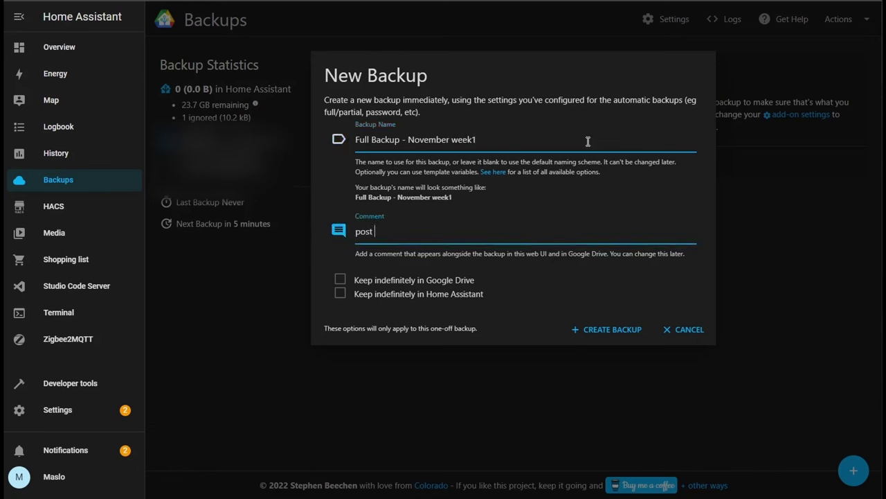
pyautogui.write('Google Drive')
# Step: Keep the backup indefinitely in both Google Drive and Home Assistant, and create it
pyautogui.click(340, 282)
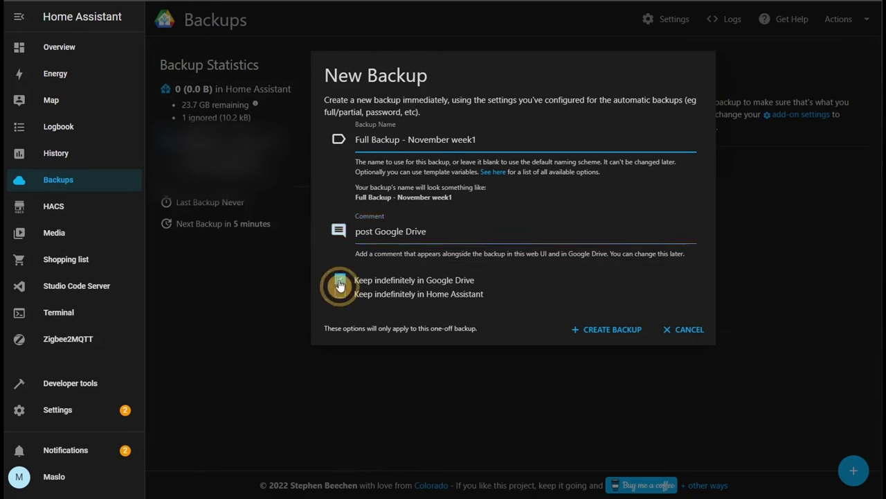
pyautogui.click(457, 298)
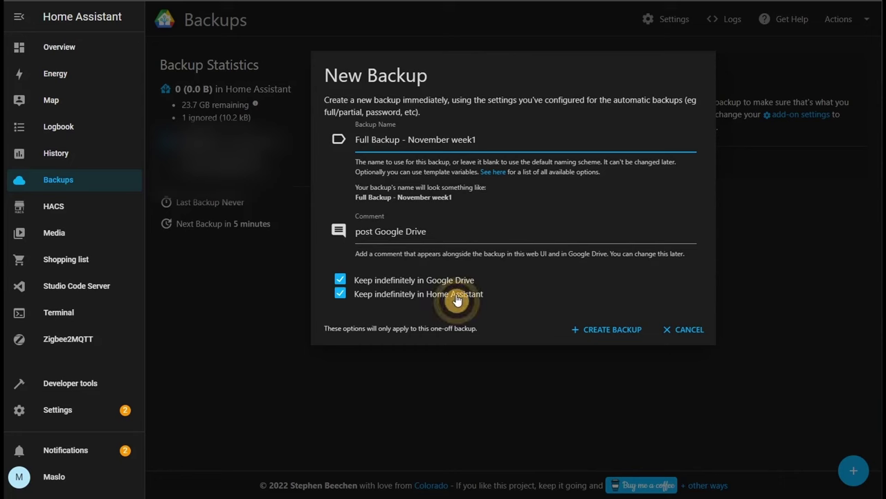
pyautogui.click(597, 329)
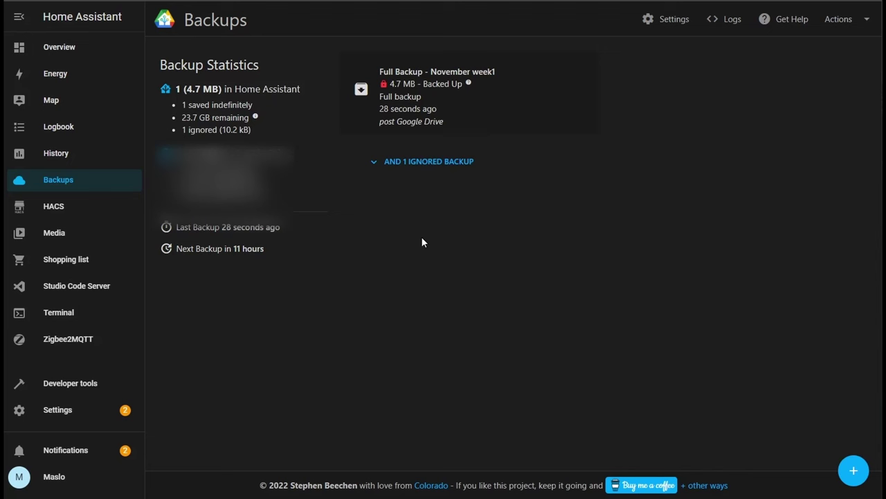
pyautogui.click(412, 118)
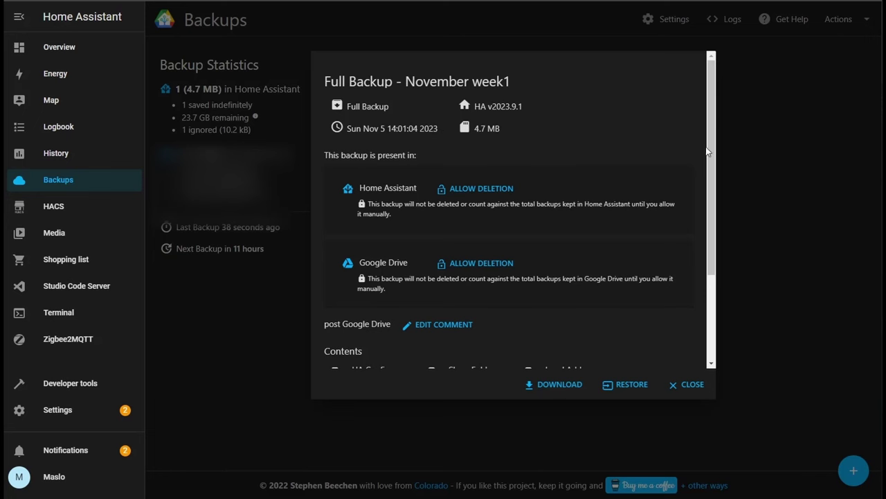
pyautogui.moveTo(711, 98); pyautogui.dragTo(725, 233)
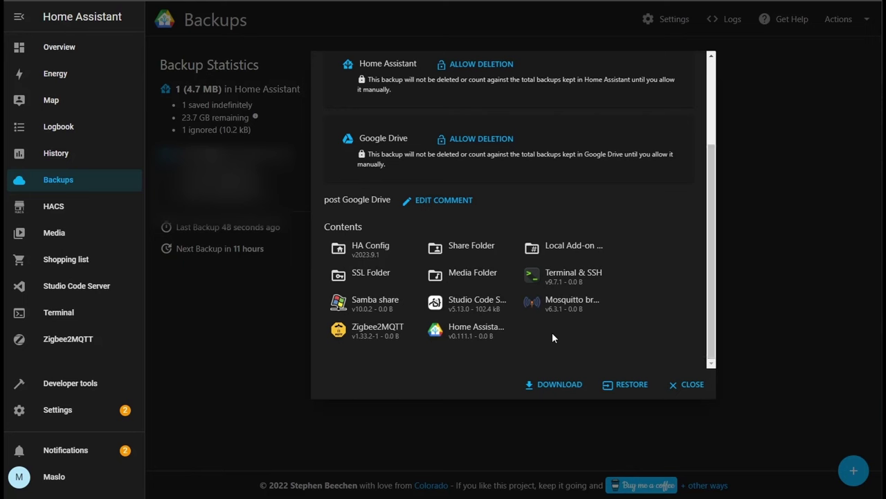
pyautogui.click(539, 388)
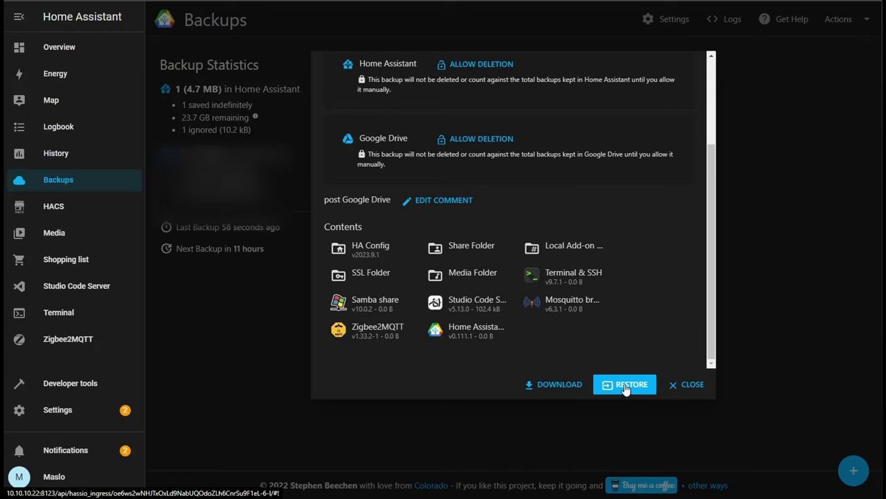
pyautogui.scroll(2, 653, 321)
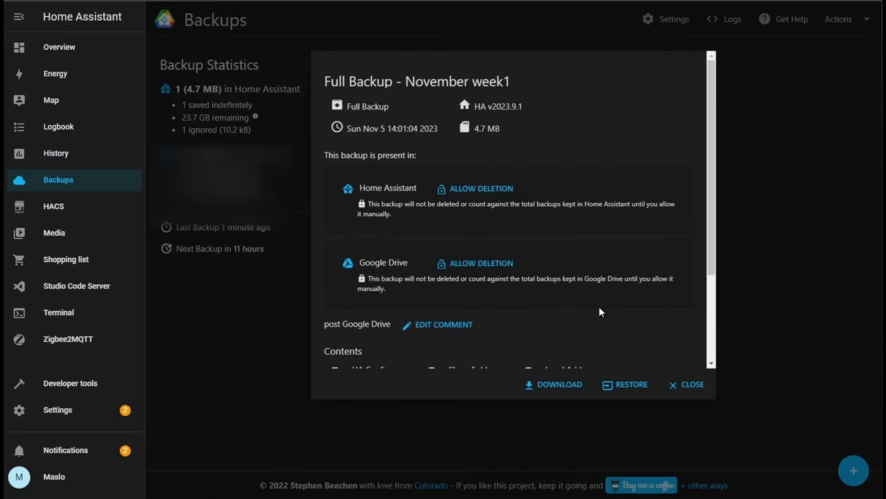
pyautogui.click(693, 386)
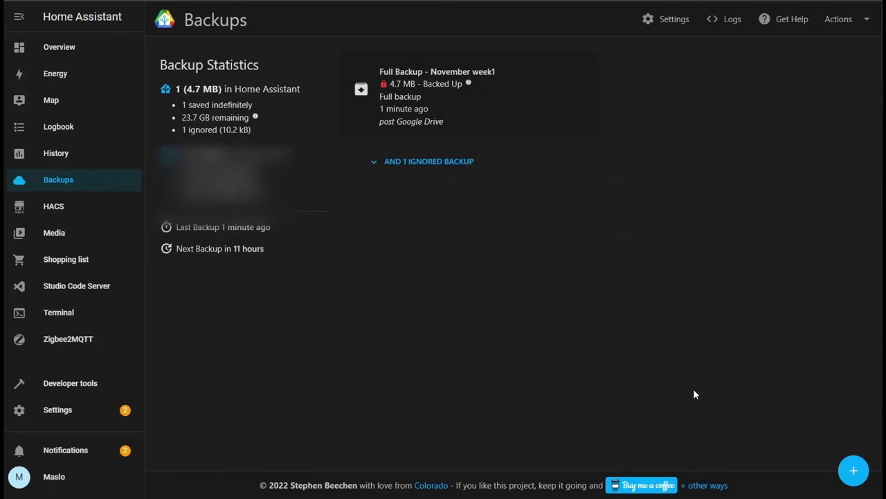